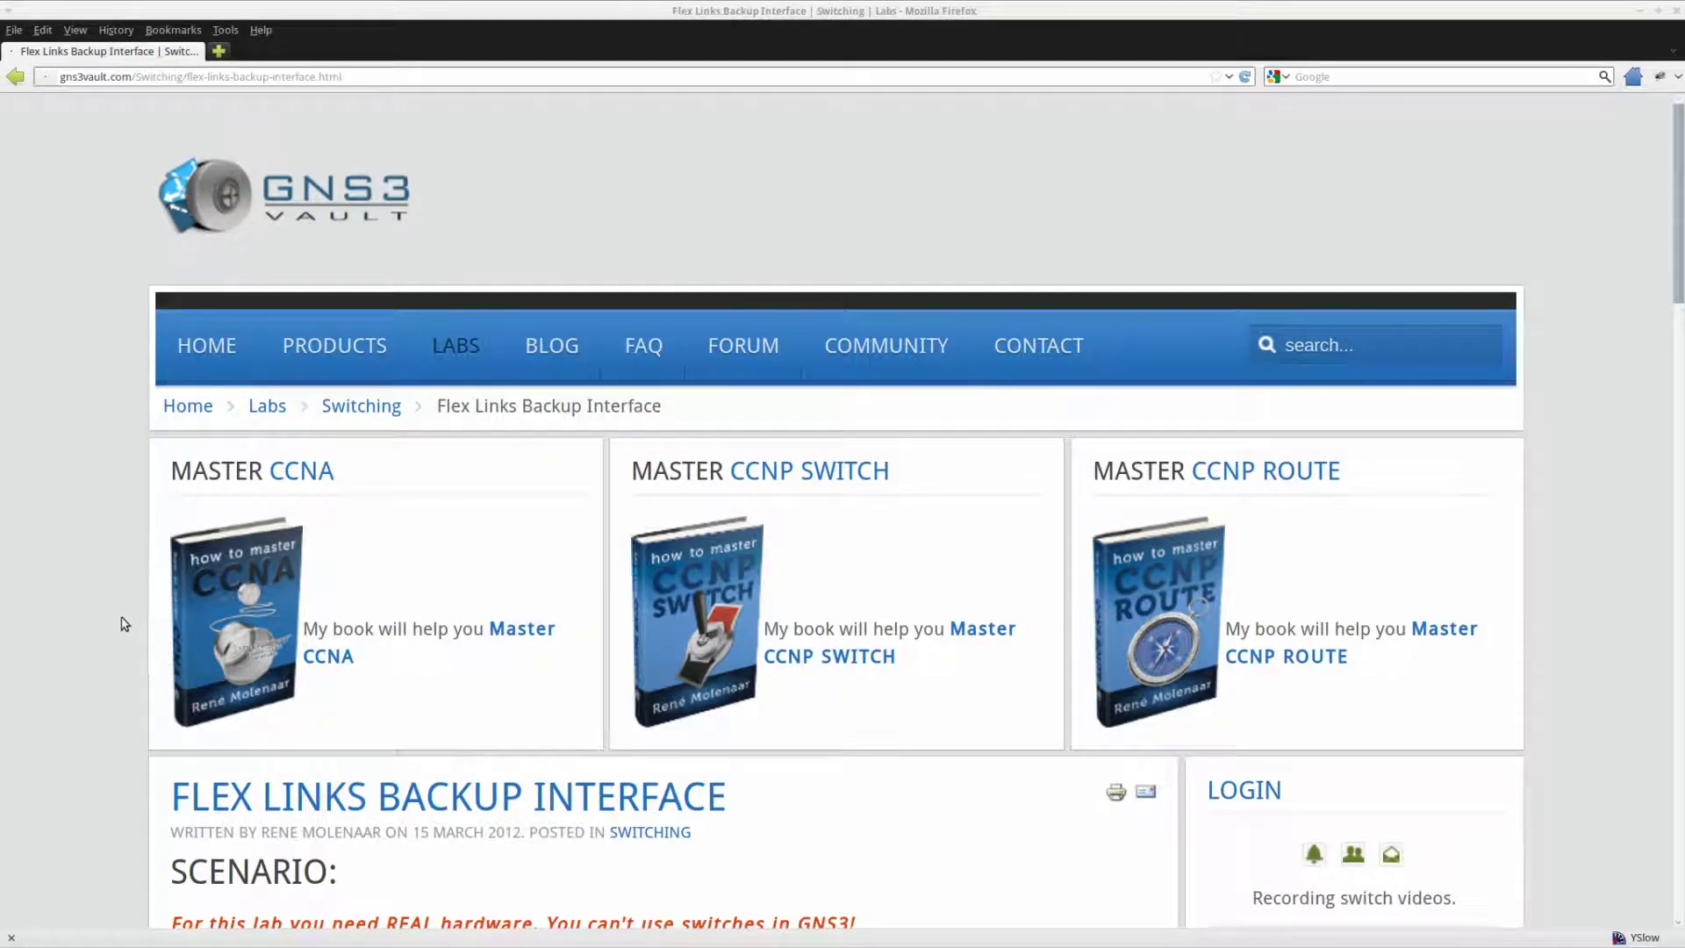
# Scroll through the lab page, highlighting the BACKUP INTERFACE title.
pyautogui.scroll(-3, 120, 616)
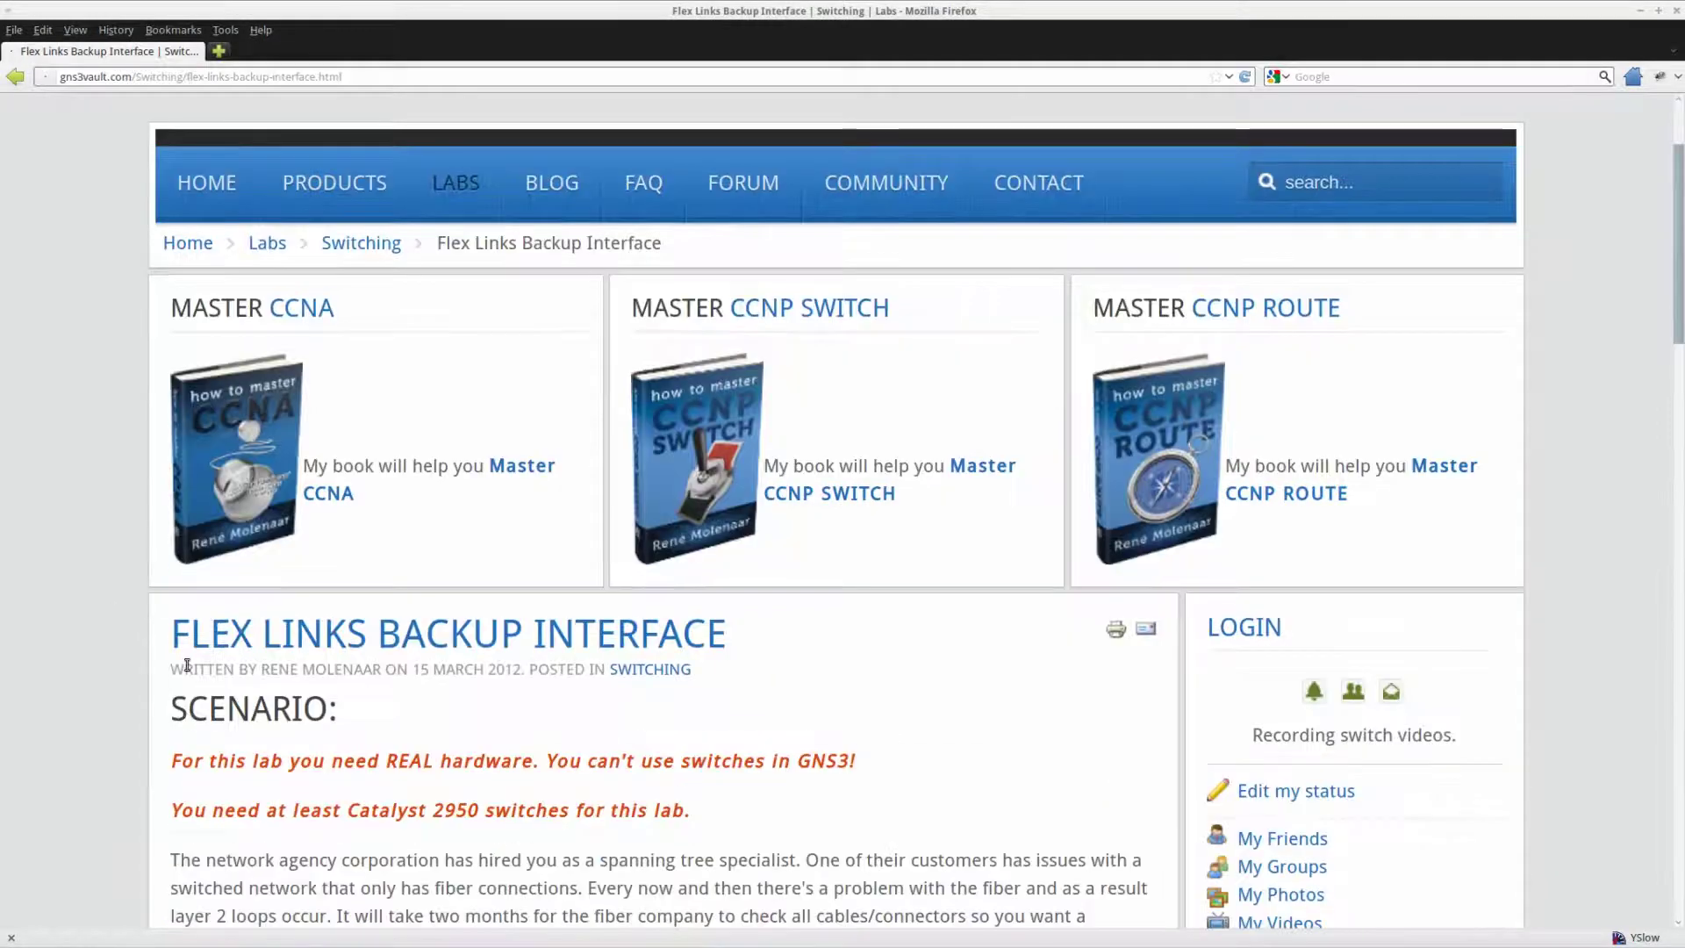
pyautogui.moveTo(177, 638); pyautogui.dragTo(723, 638)
pyautogui.scroll(-5, 903, 688)
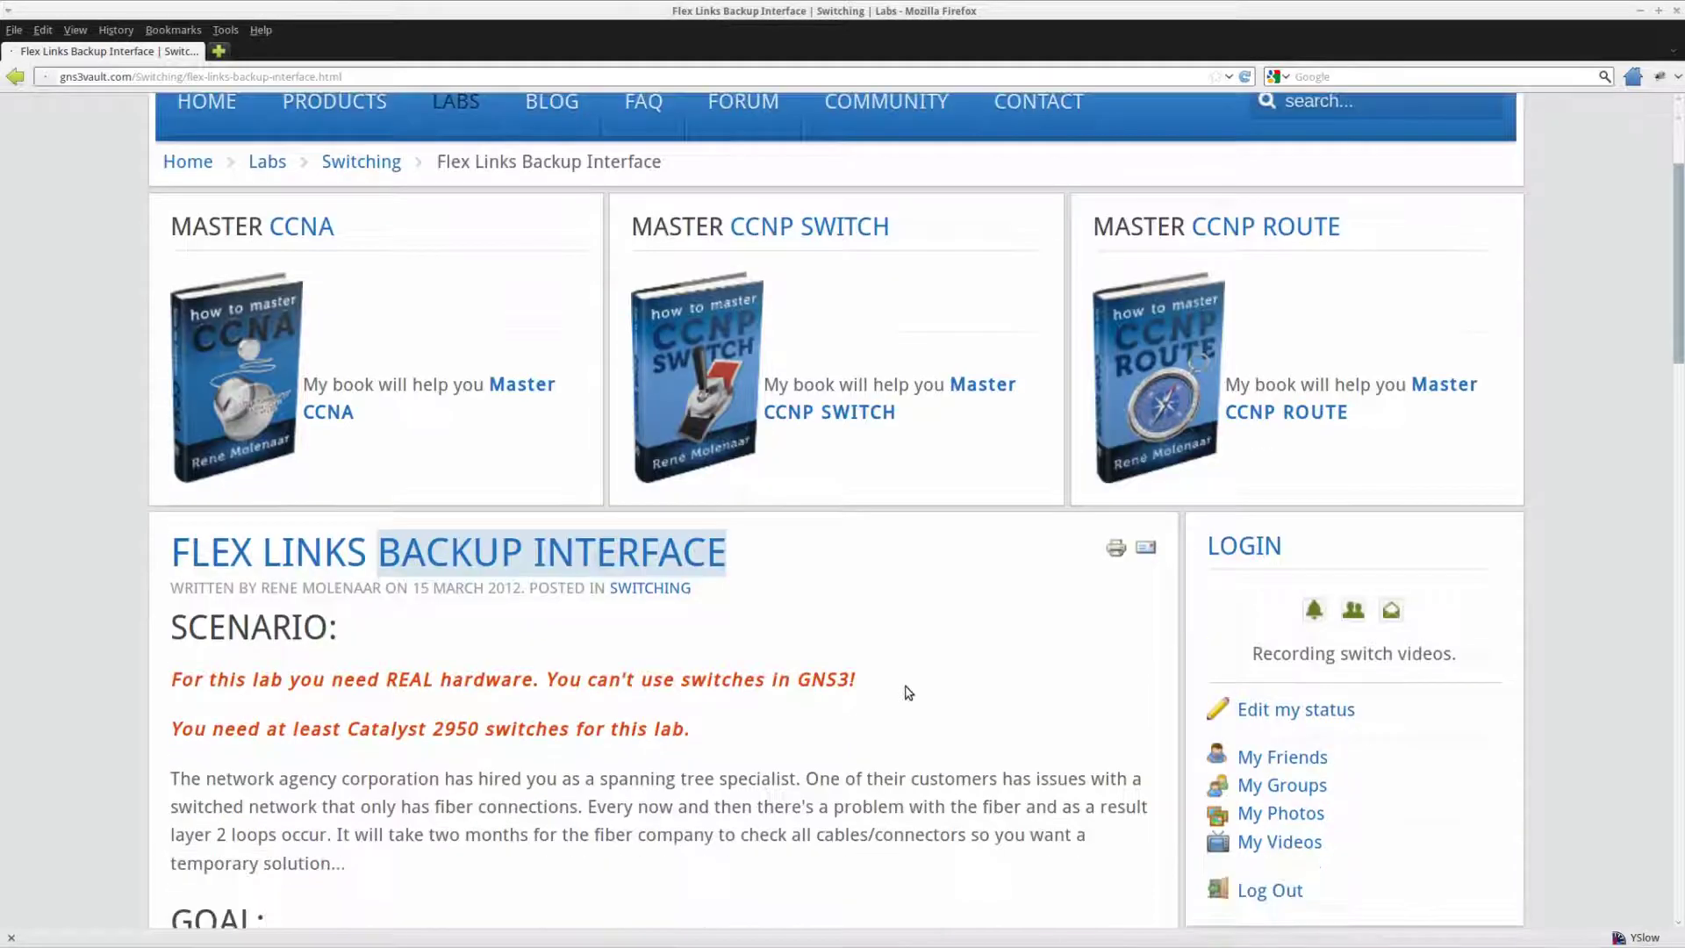
pyautogui.scroll(-12, 531, 737)
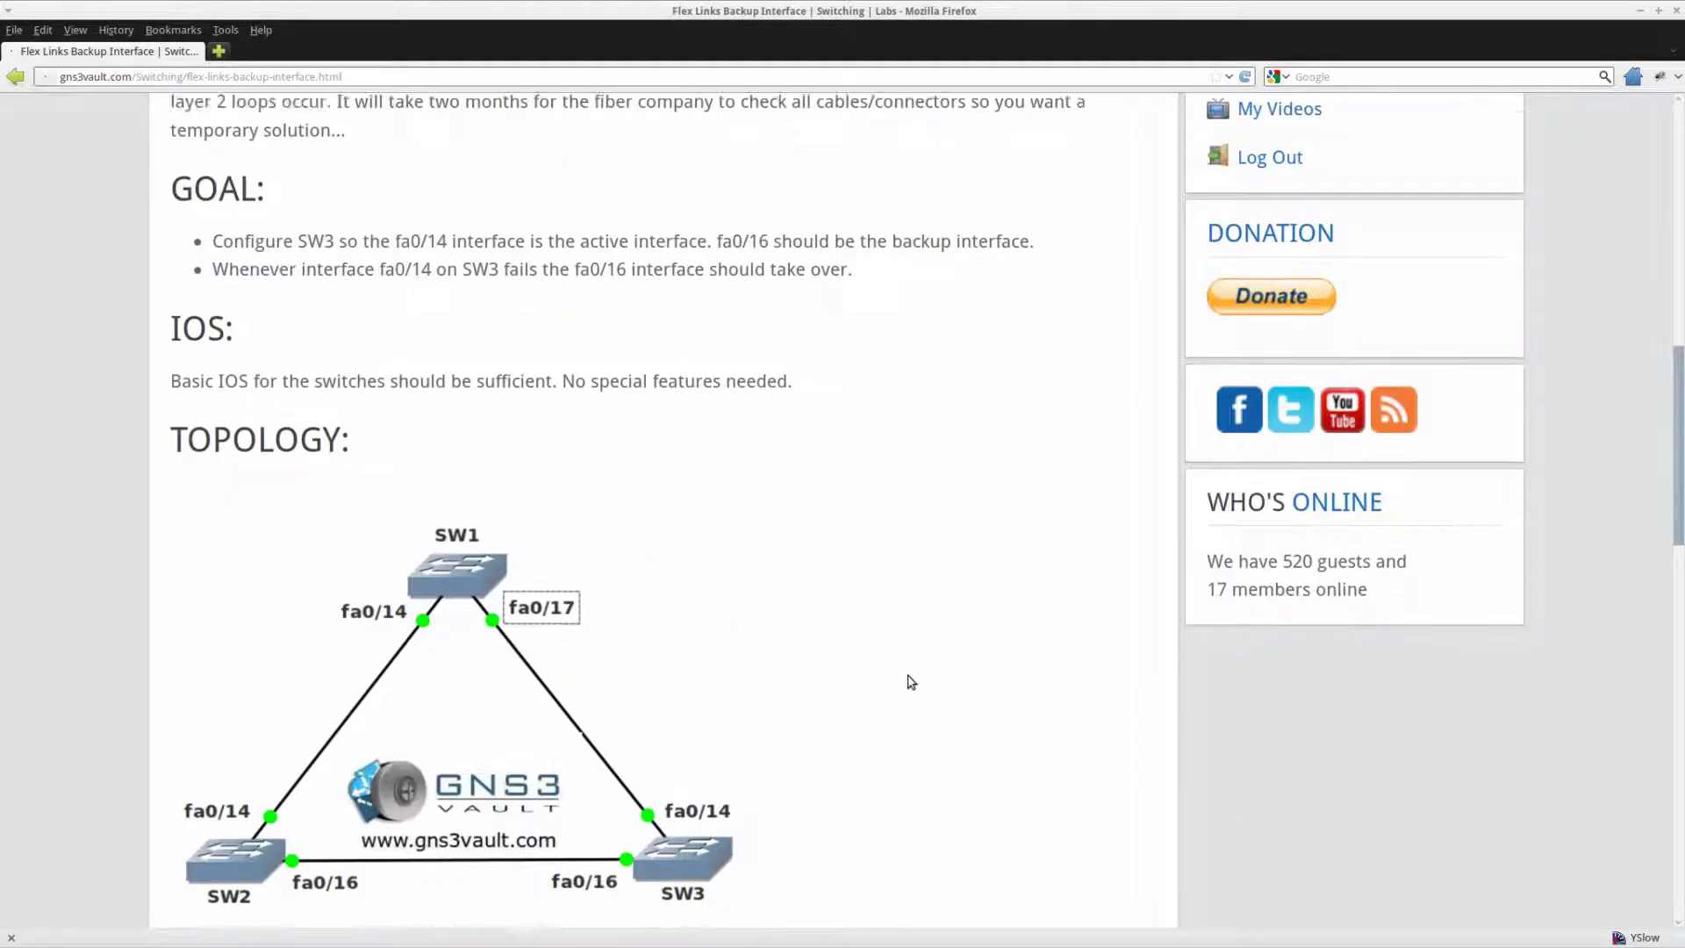
pyautogui.scroll(-2, 911, 680)
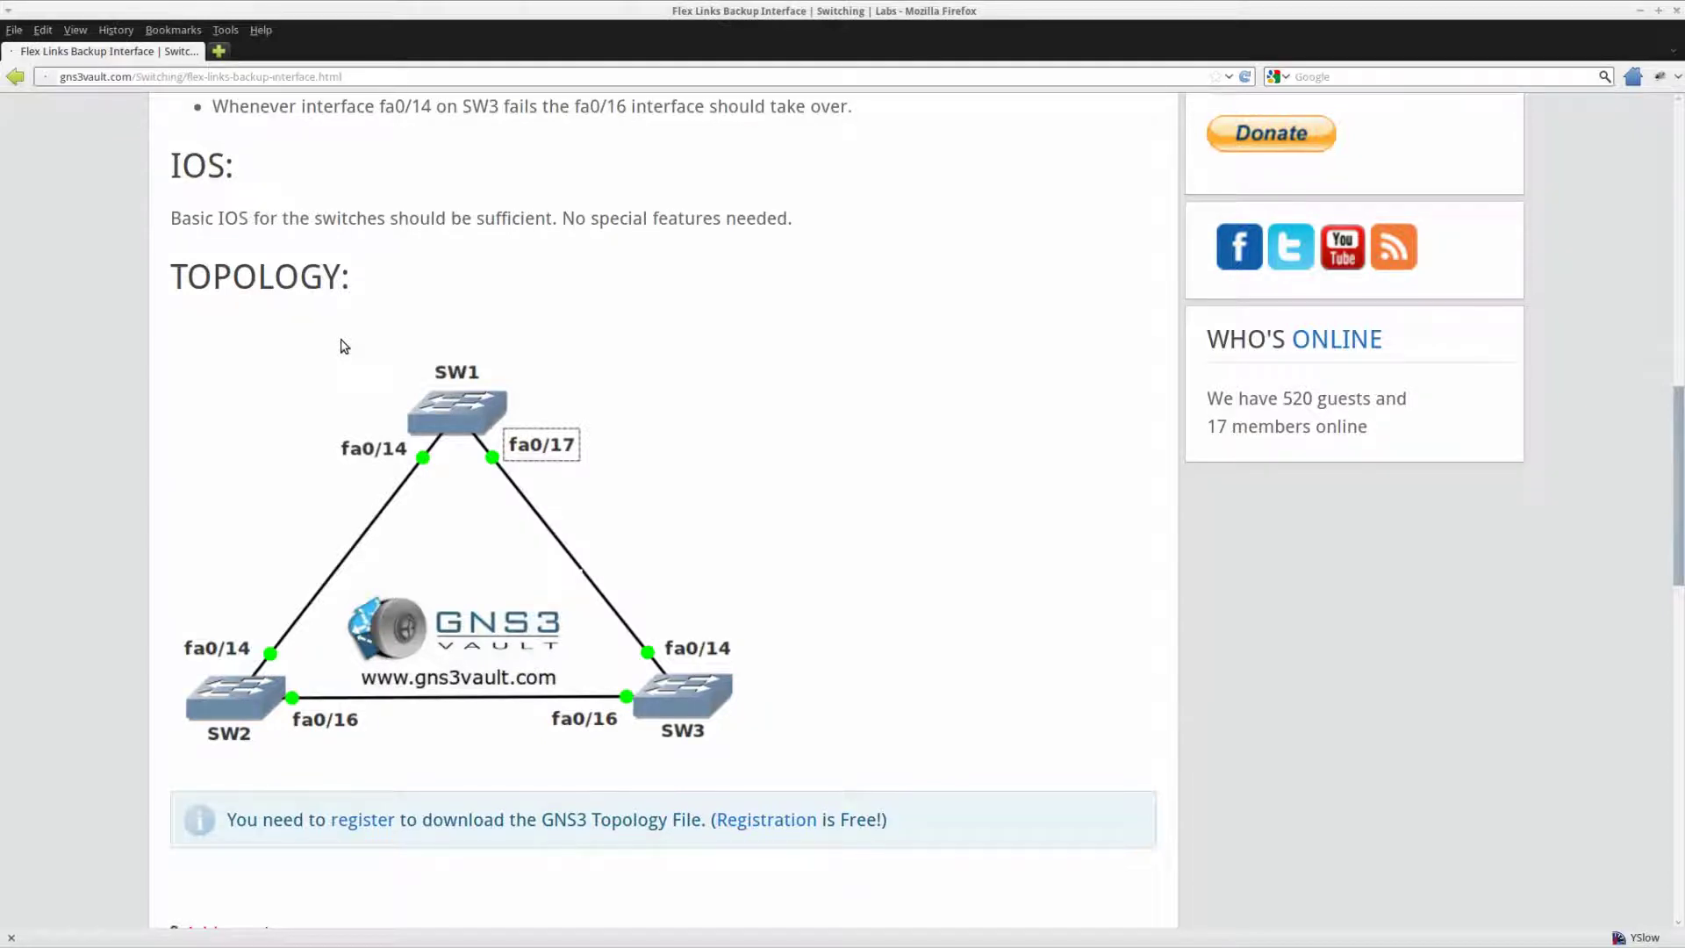
# Highlight fa0/14 and its backup fa0/16 in the lab's two goal bullets.
pyautogui.scroll(2, 893, 520)
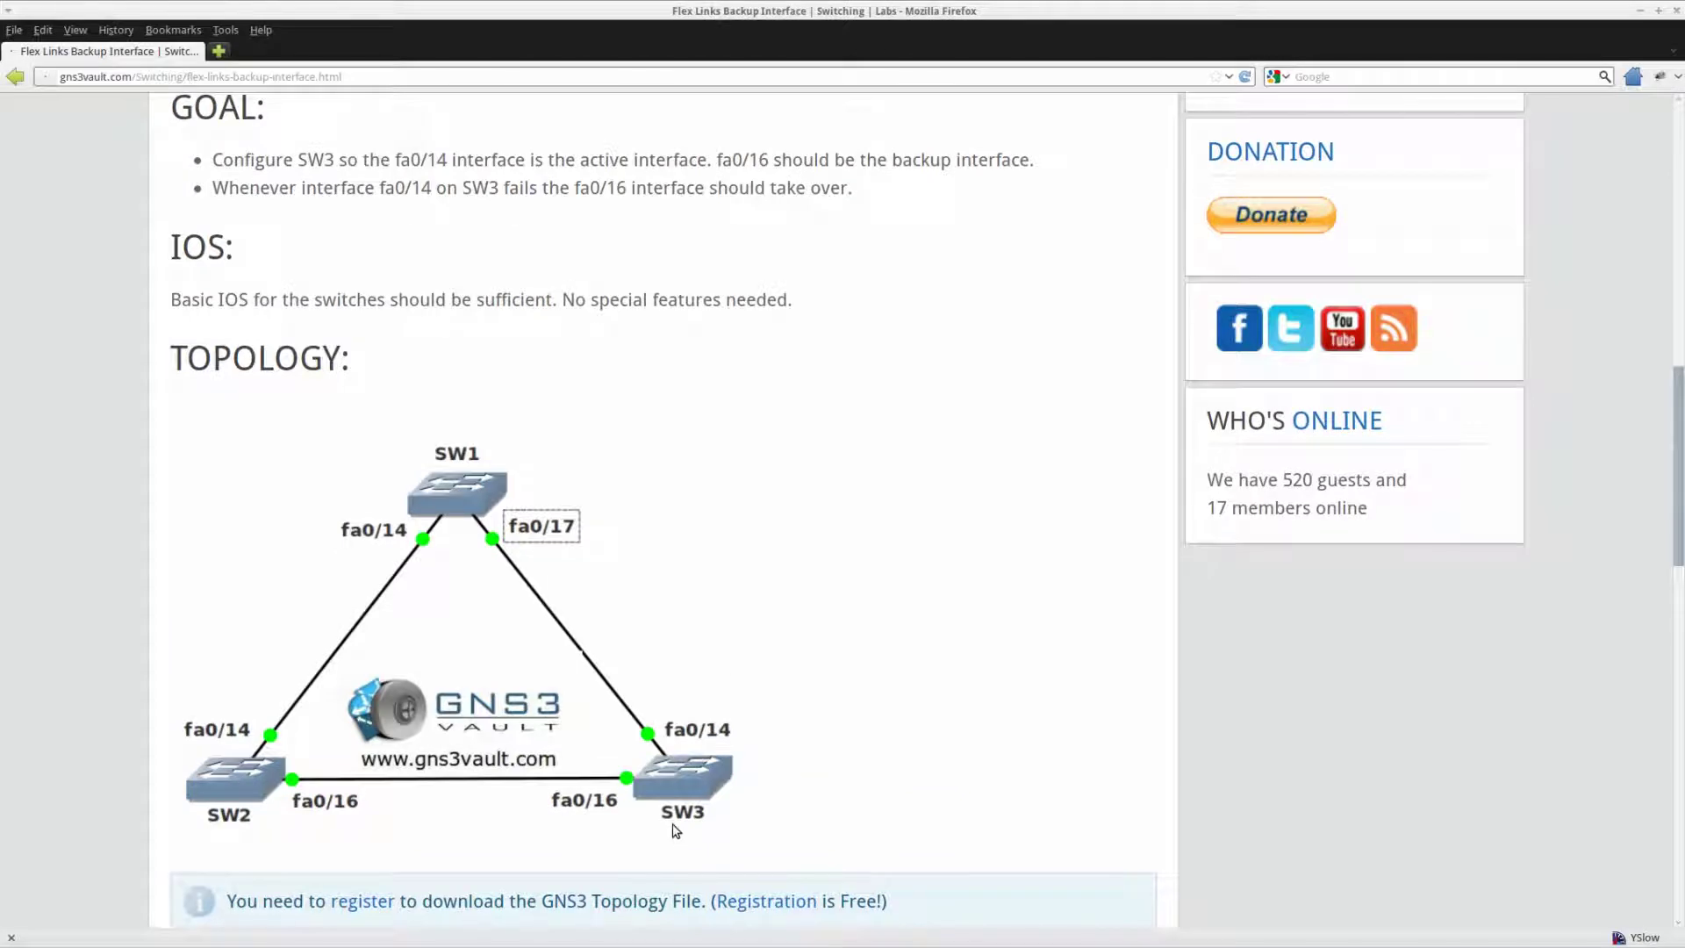
pyautogui.scroll(2, 913, 659)
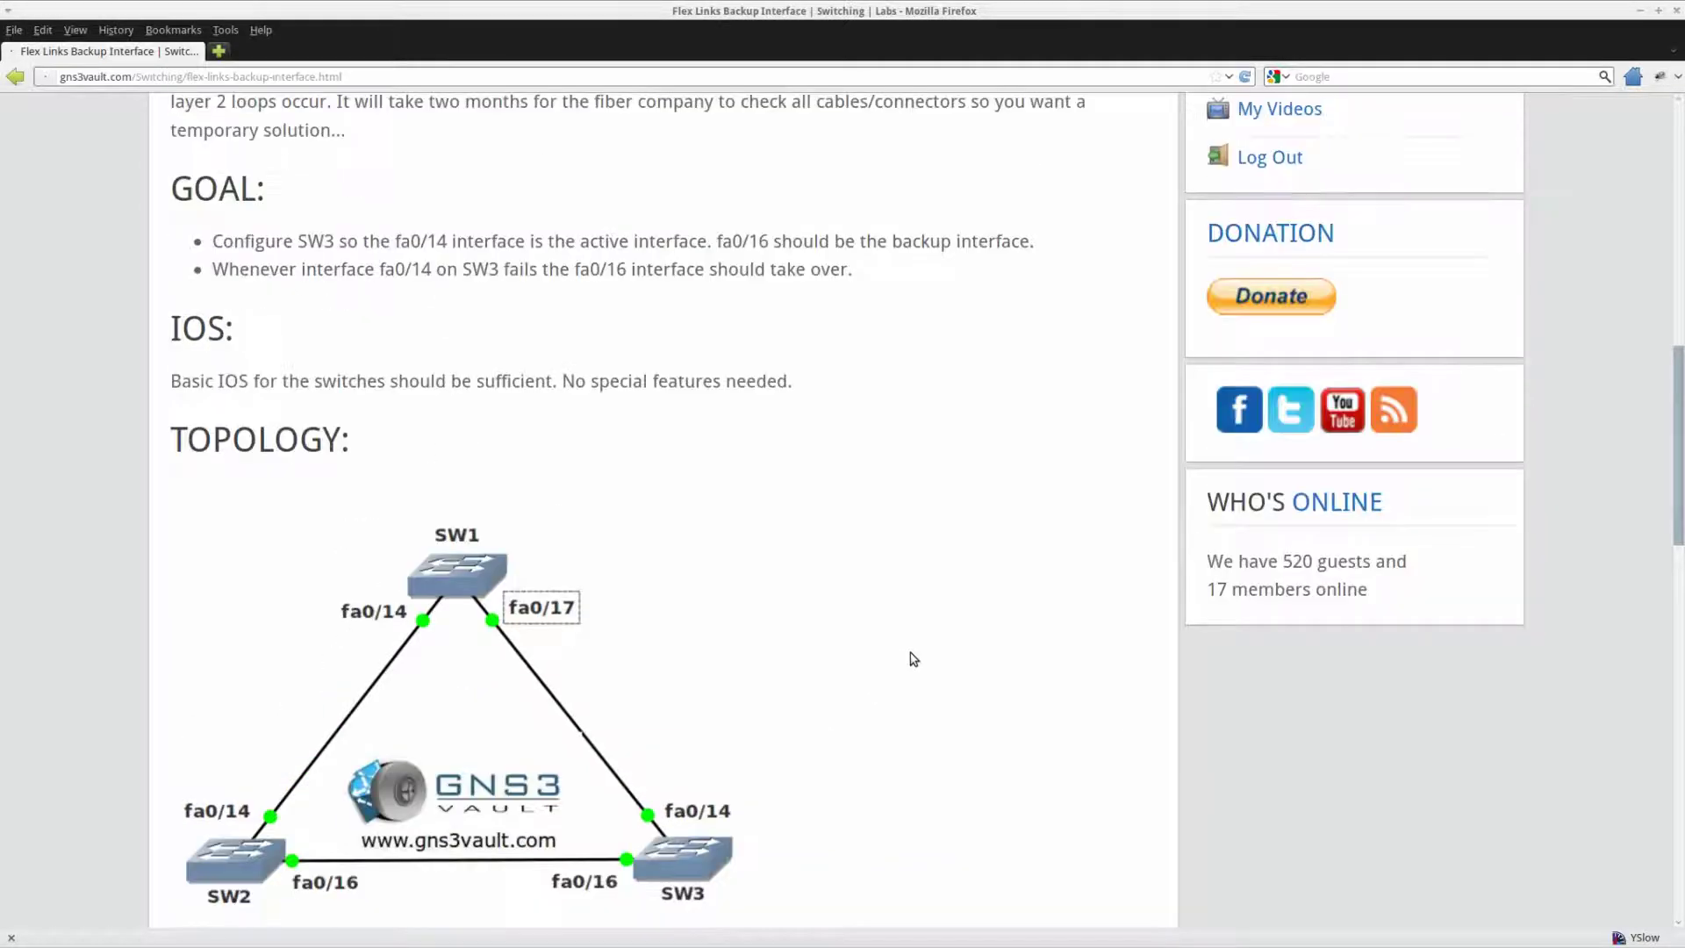
pyautogui.scroll(4, 913, 659)
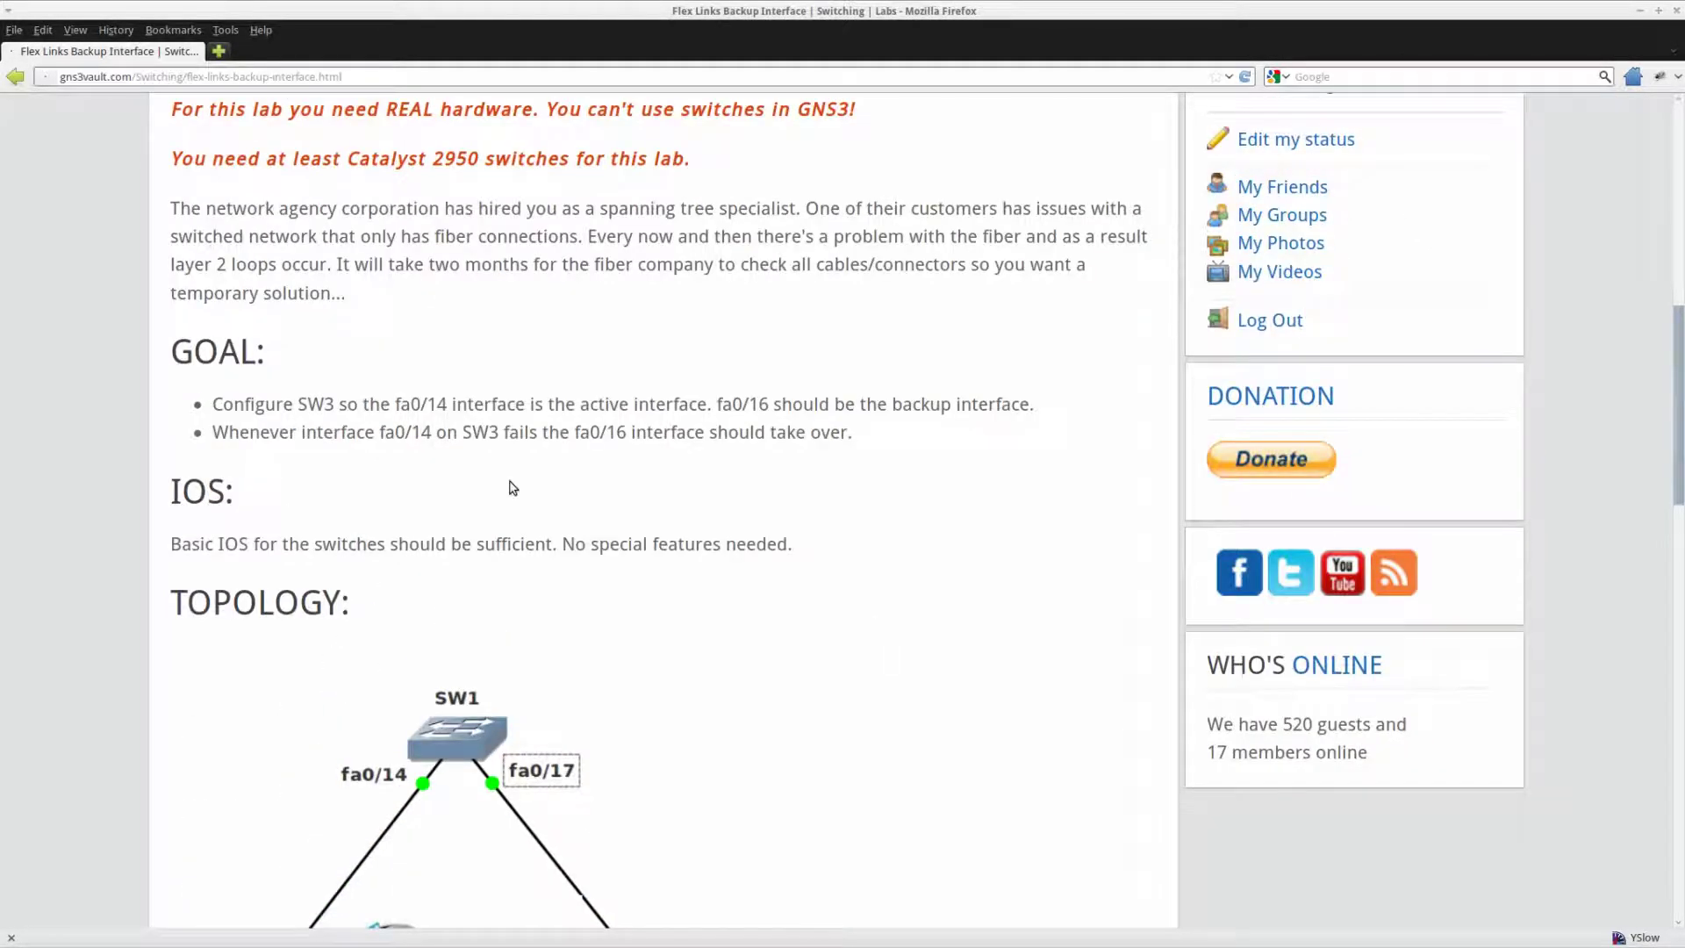
pyautogui.moveTo(397, 403)
pyautogui.mouseDown()
pyautogui.moveTo(484, 405)
pyautogui.moveTo(378, 405)
pyautogui.moveTo(397, 403)
pyautogui.mouseUp()
pyautogui.moveTo(717, 404); pyautogui.dragTo(769, 406)
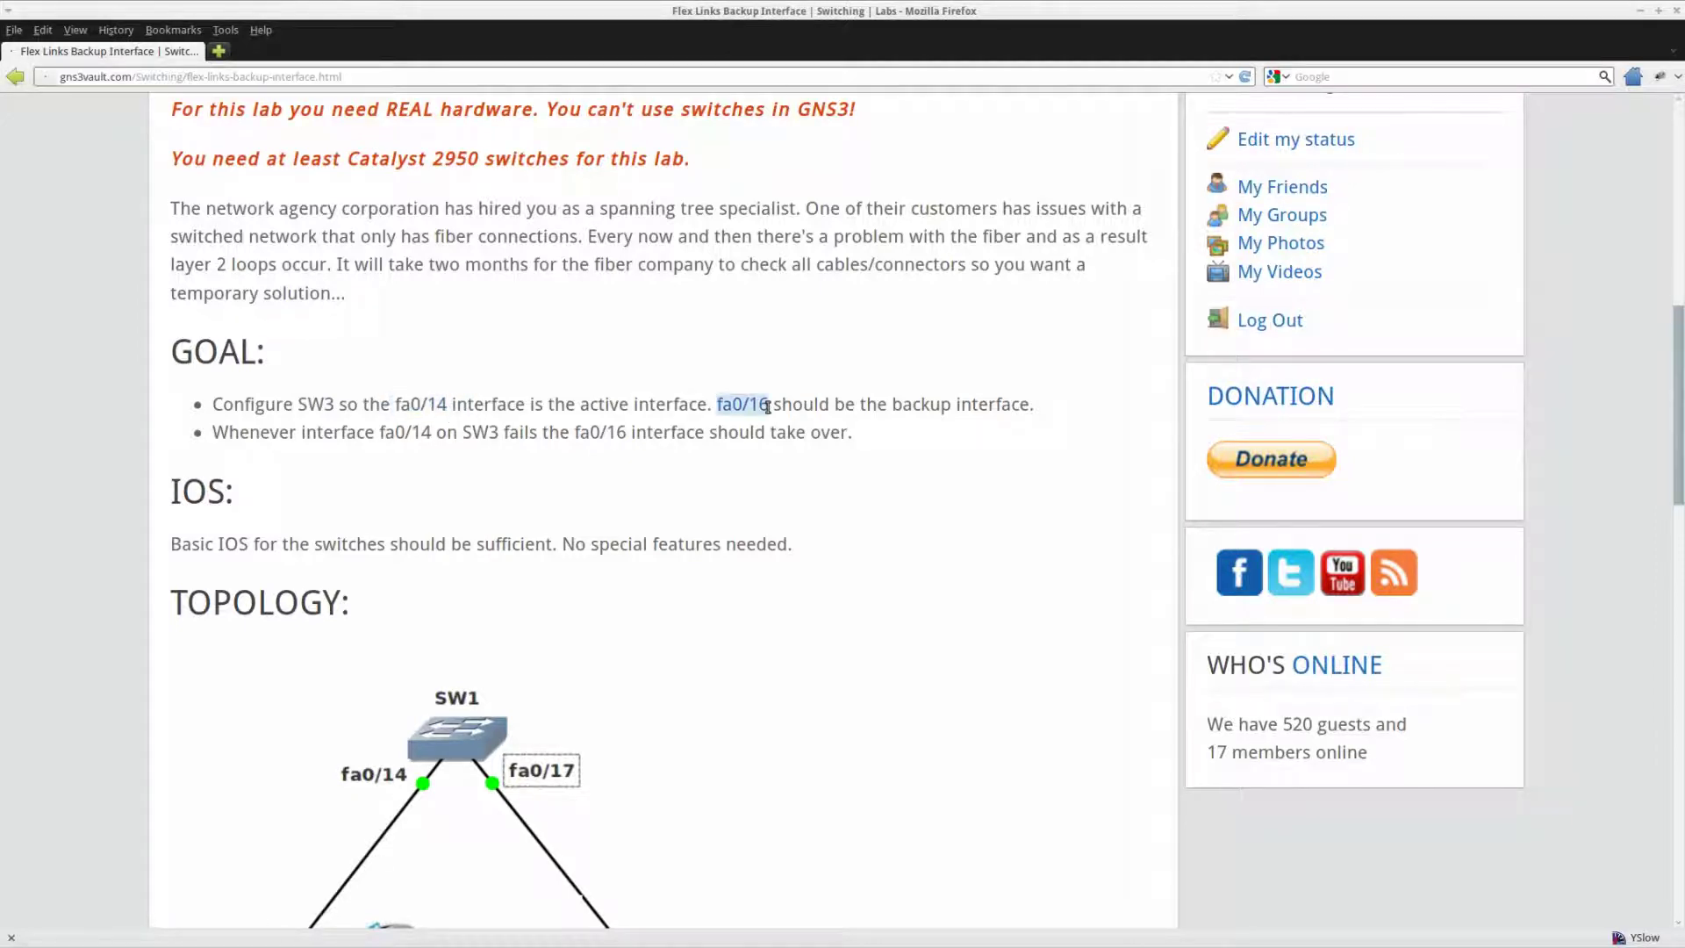
pyautogui.click(947, 509)
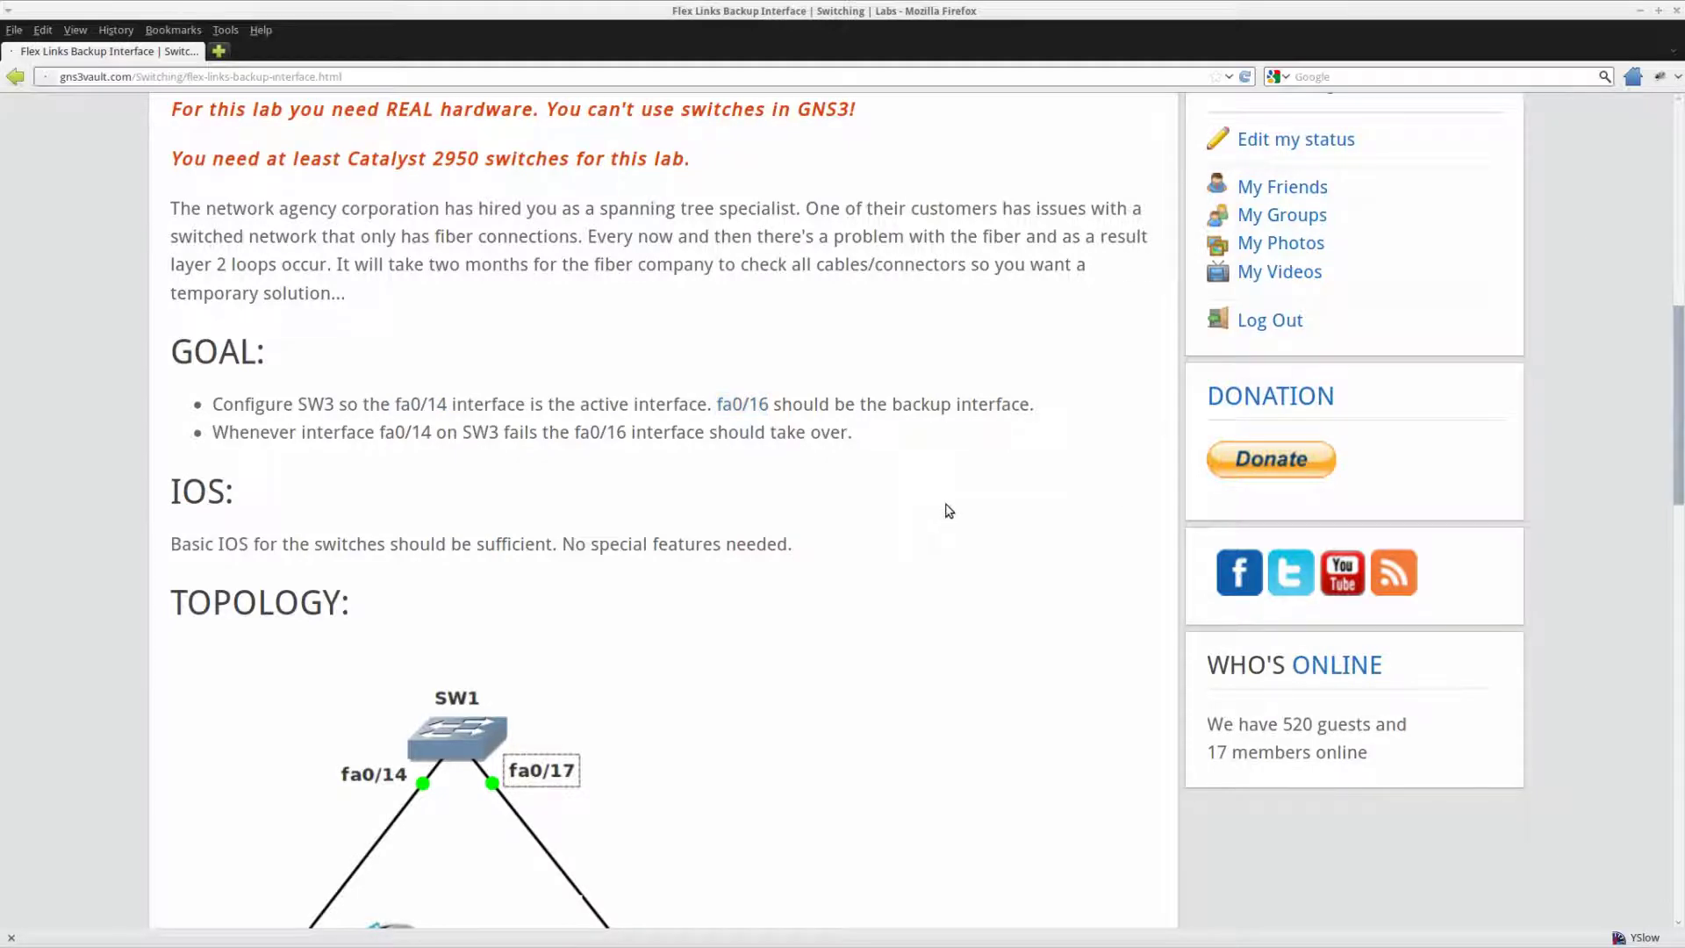
pyautogui.moveTo(379, 431); pyautogui.dragTo(433, 434)
pyautogui.moveTo(627, 431); pyautogui.dragTo(572, 433)
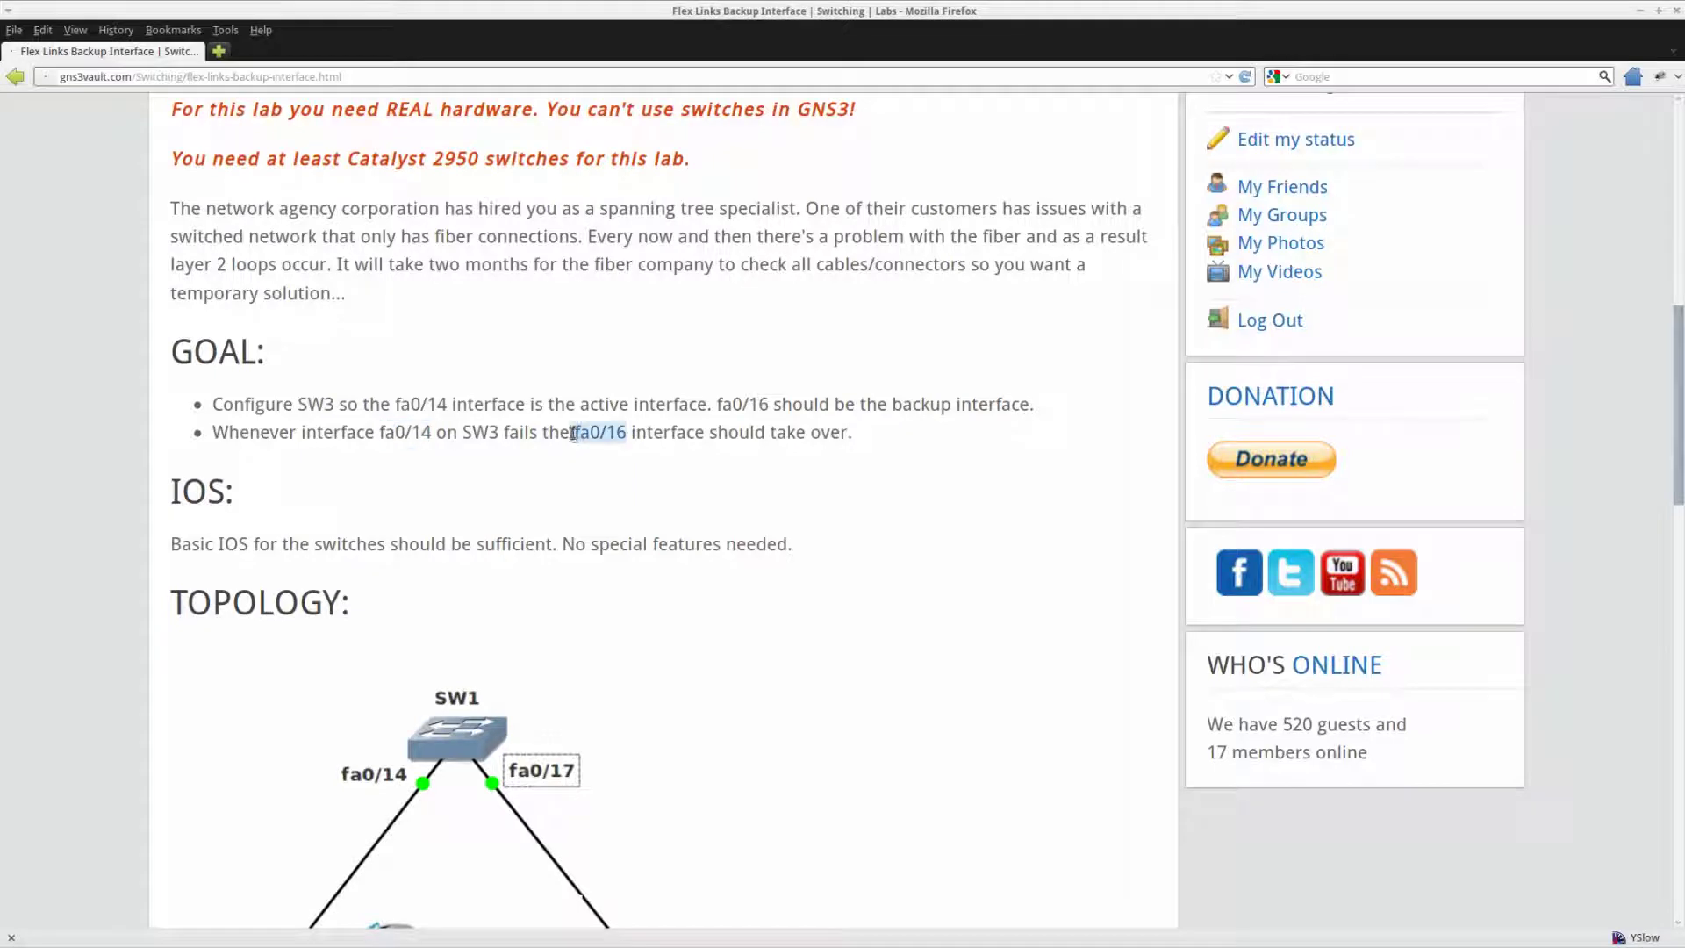
pyautogui.click(880, 551)
pyautogui.scroll(-5, 918, 575)
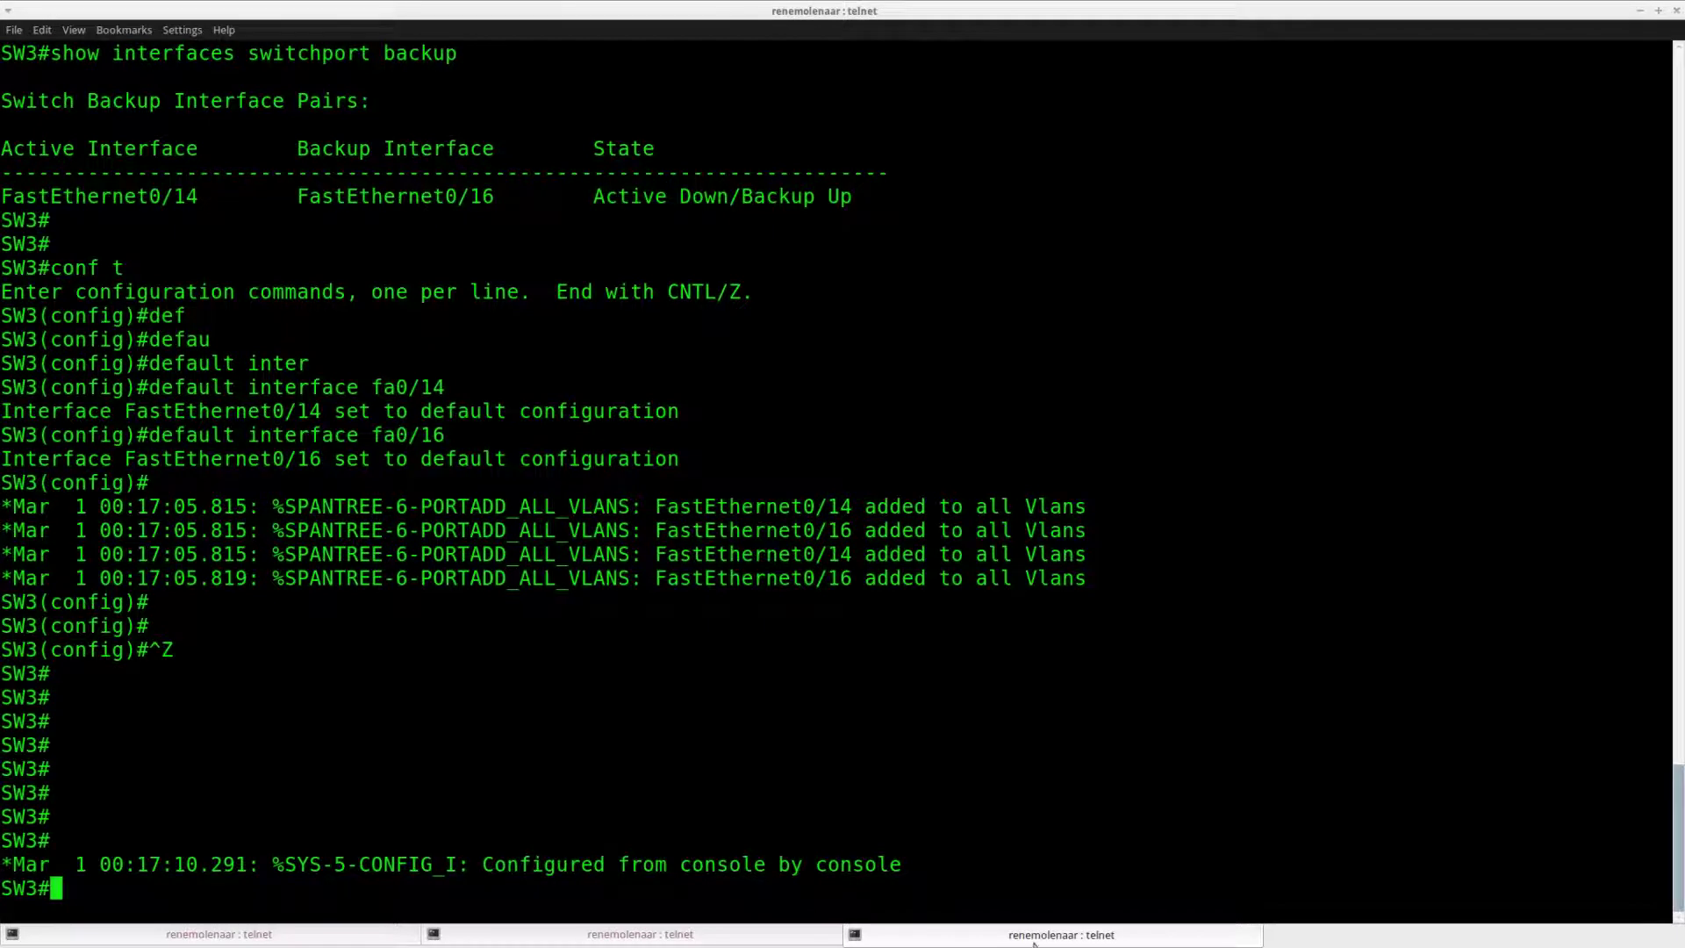
# Run show spanning-tree vlan 1 on SW3 to check the port states.
pyautogui.press('Return')
pyautogui.press('Return')
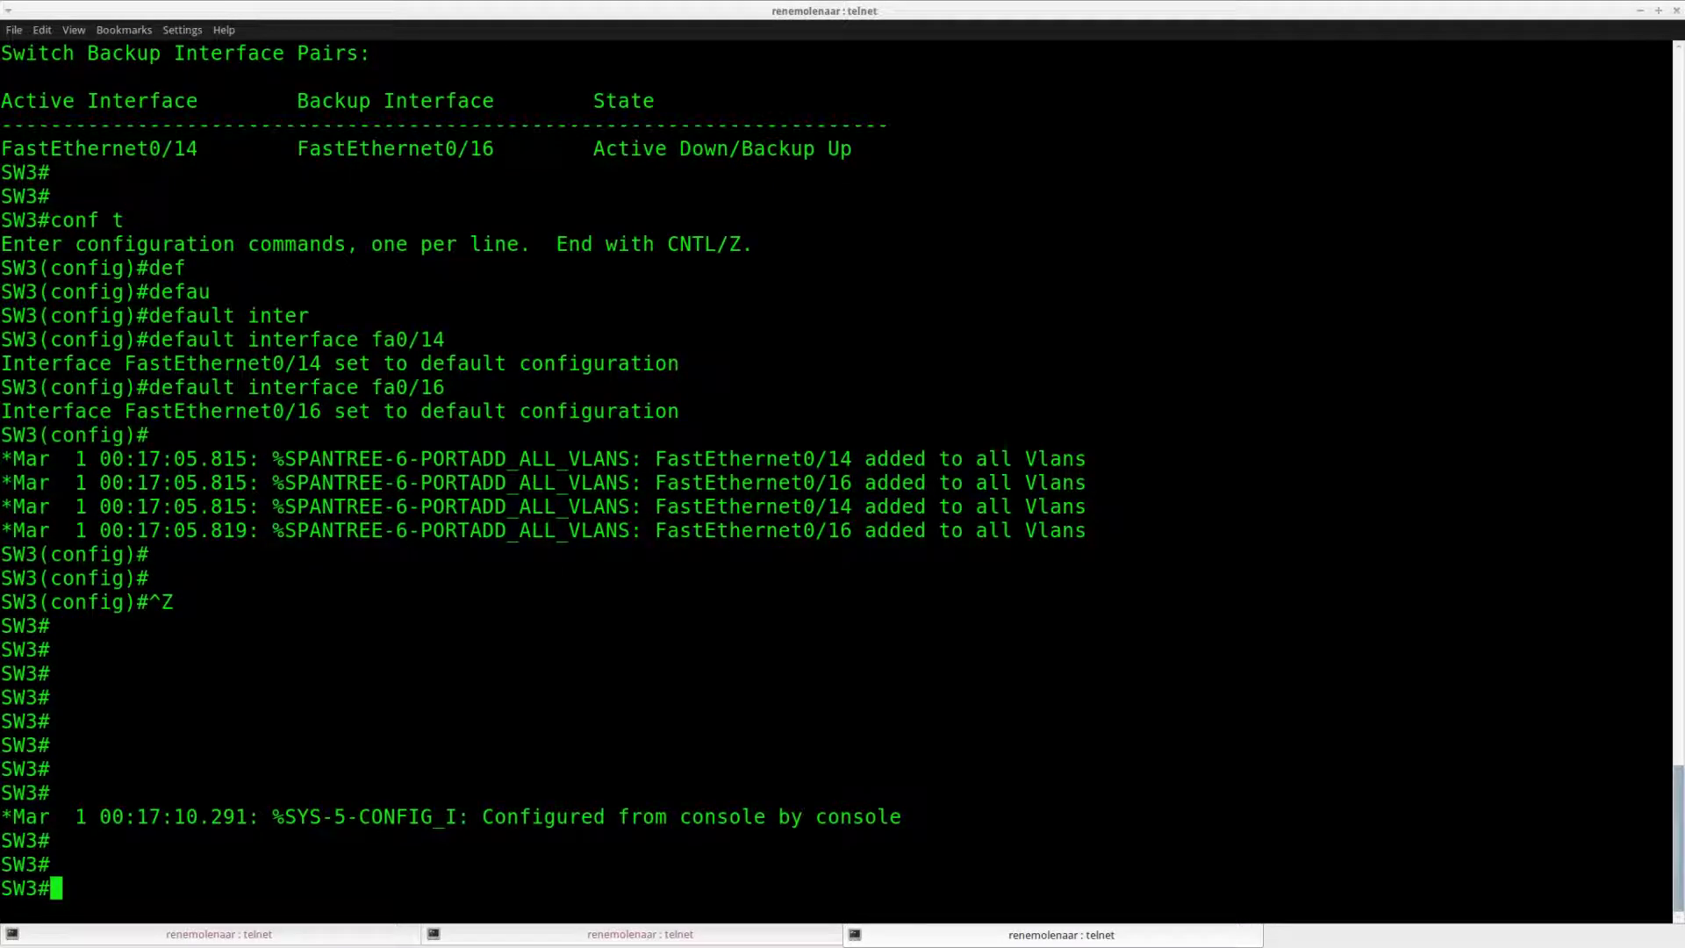
pyautogui.write('show span')
pyautogui.press('Tab')
pyautogui.write('v')
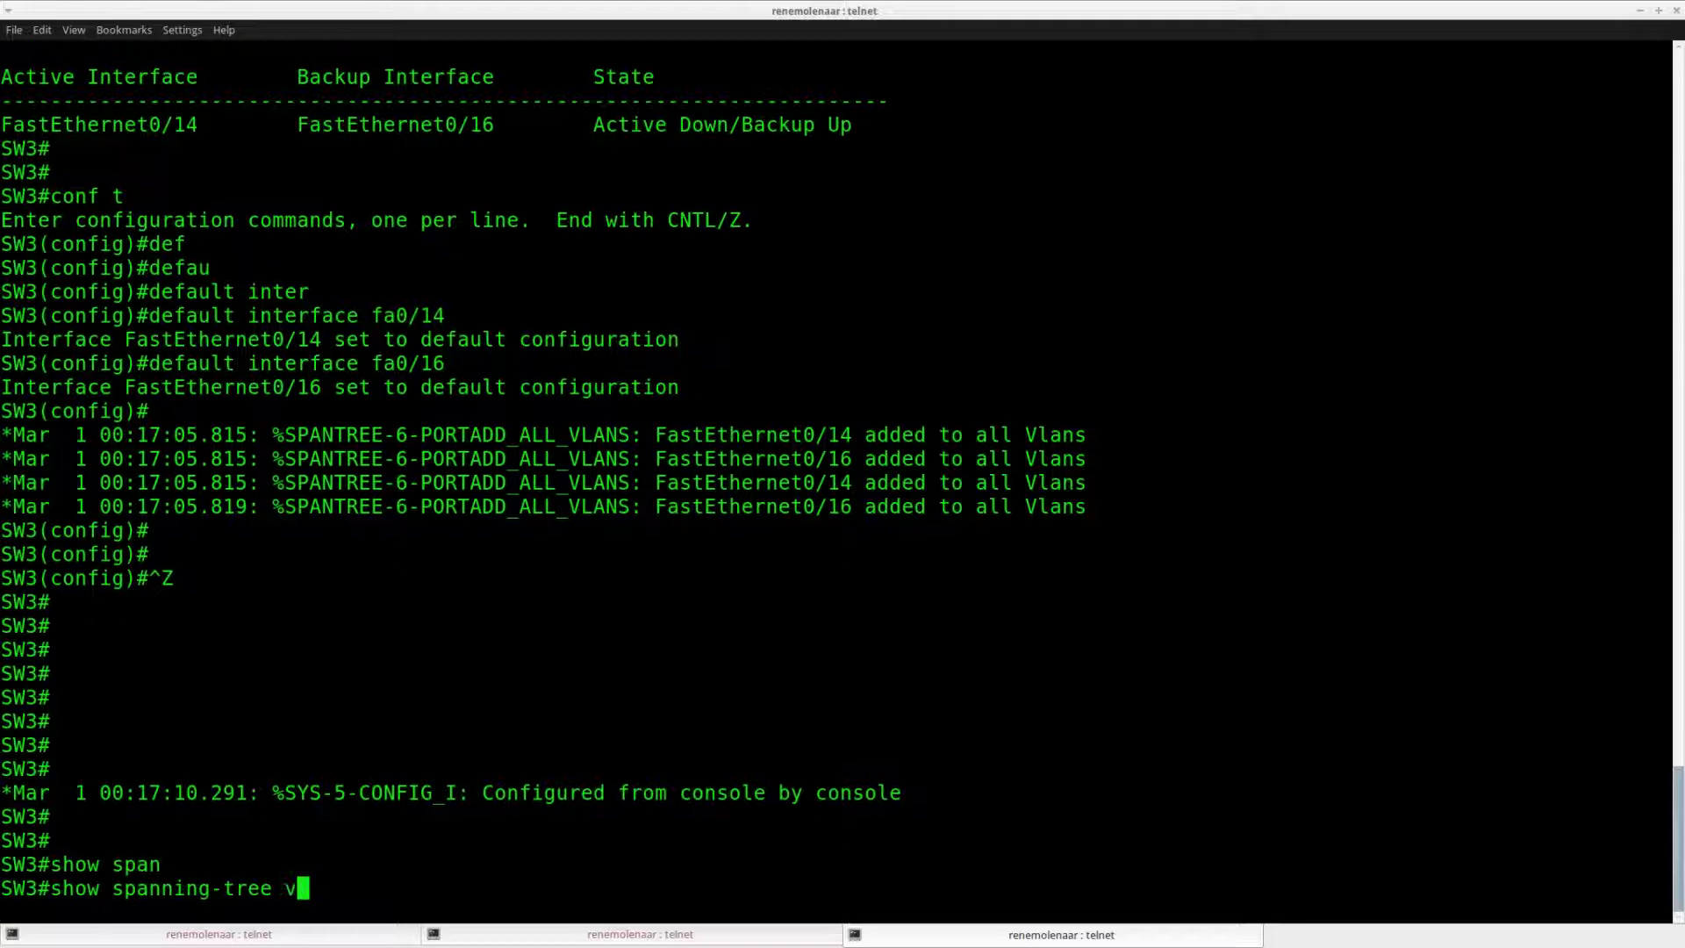
pyautogui.press('Tab')
pyautogui.write('1')
pyautogui.press('Return')
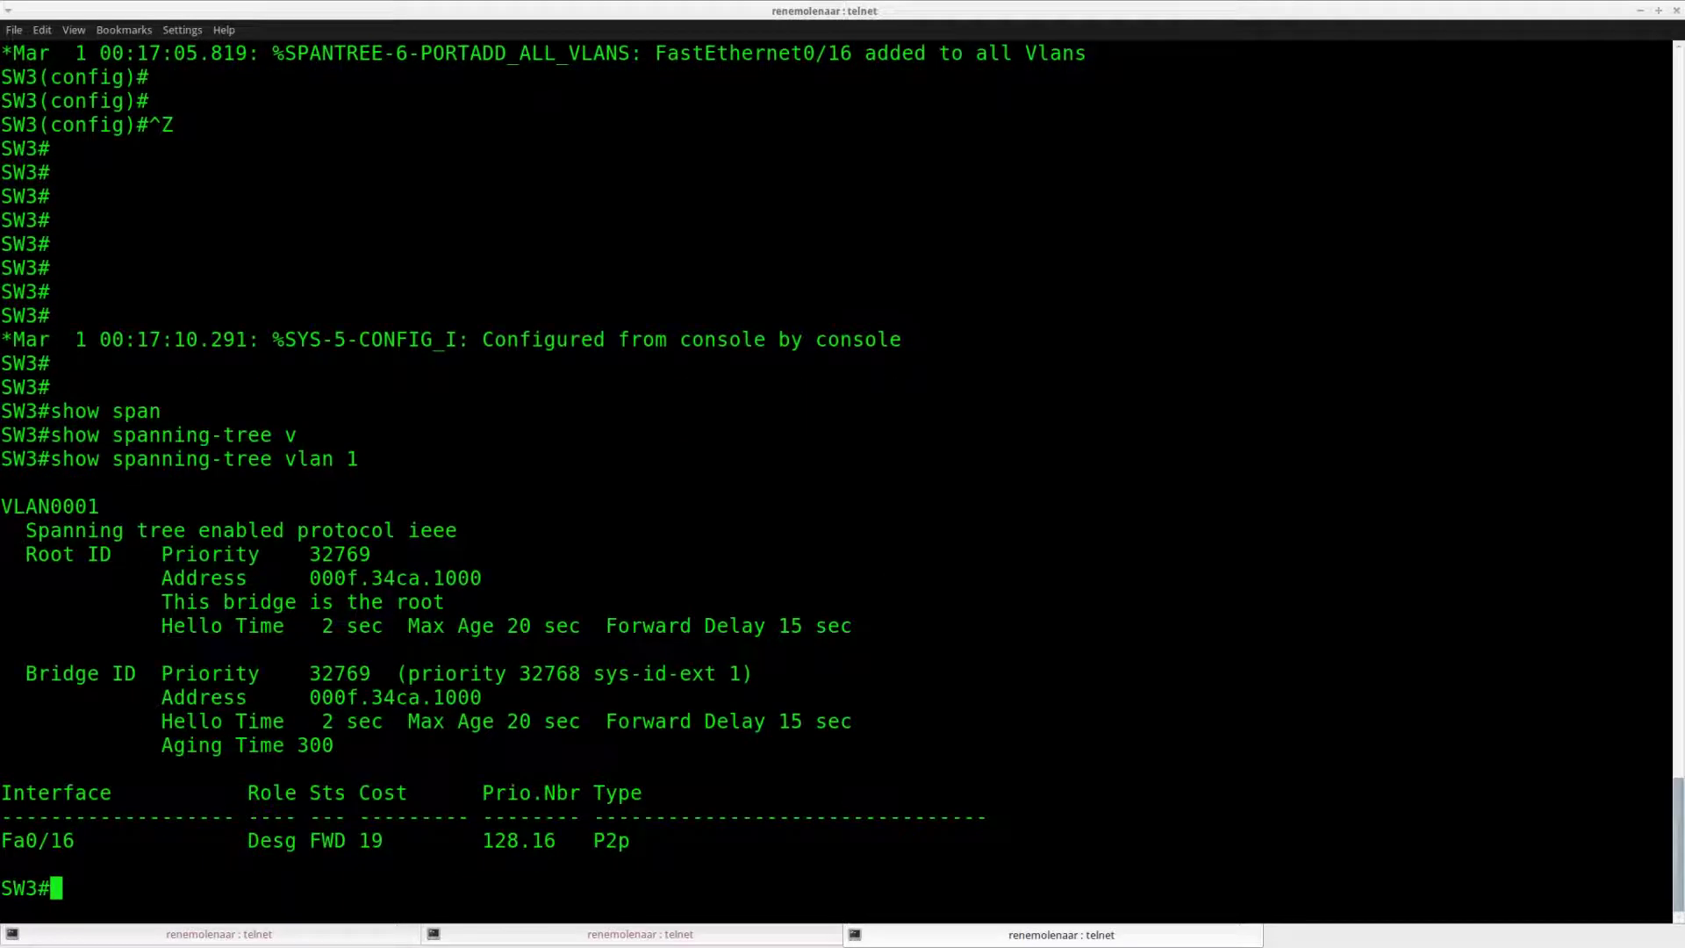
pyautogui.press('Return')
pyautogui.press('Up')
pyautogui.press('Return')
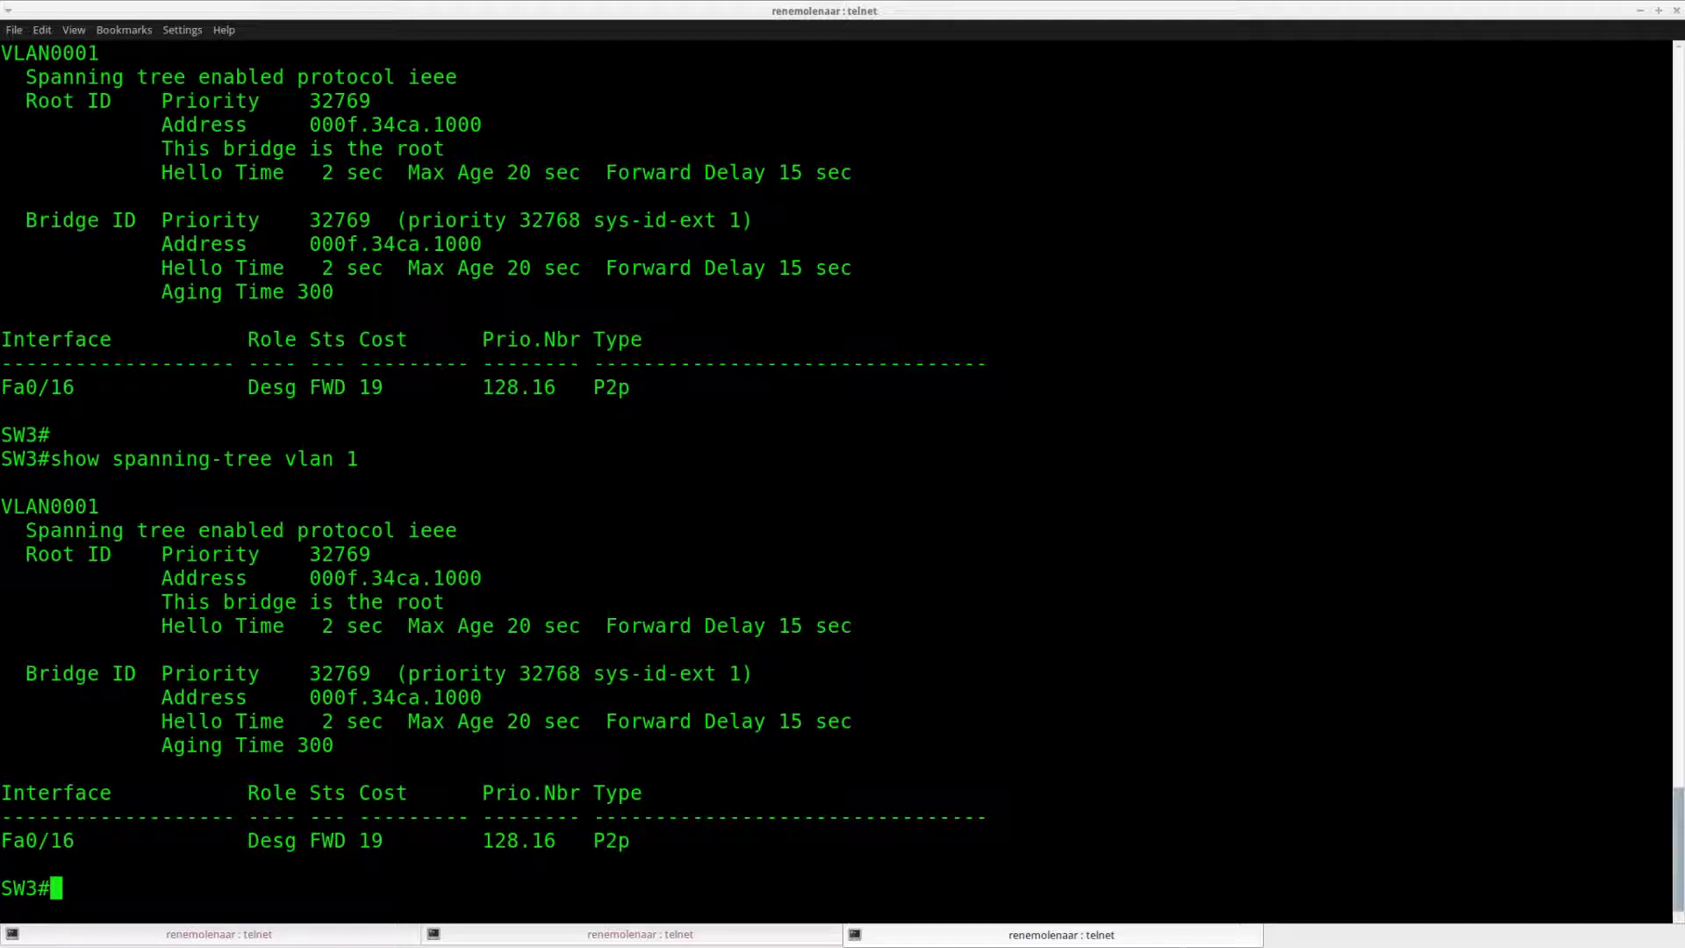
# Re-enable interface fa0/14 with no shut and return to privileged mode.
pyautogui.write('conf t')
pyautogui.press('Return')
pyautogui.write('int f0/14')
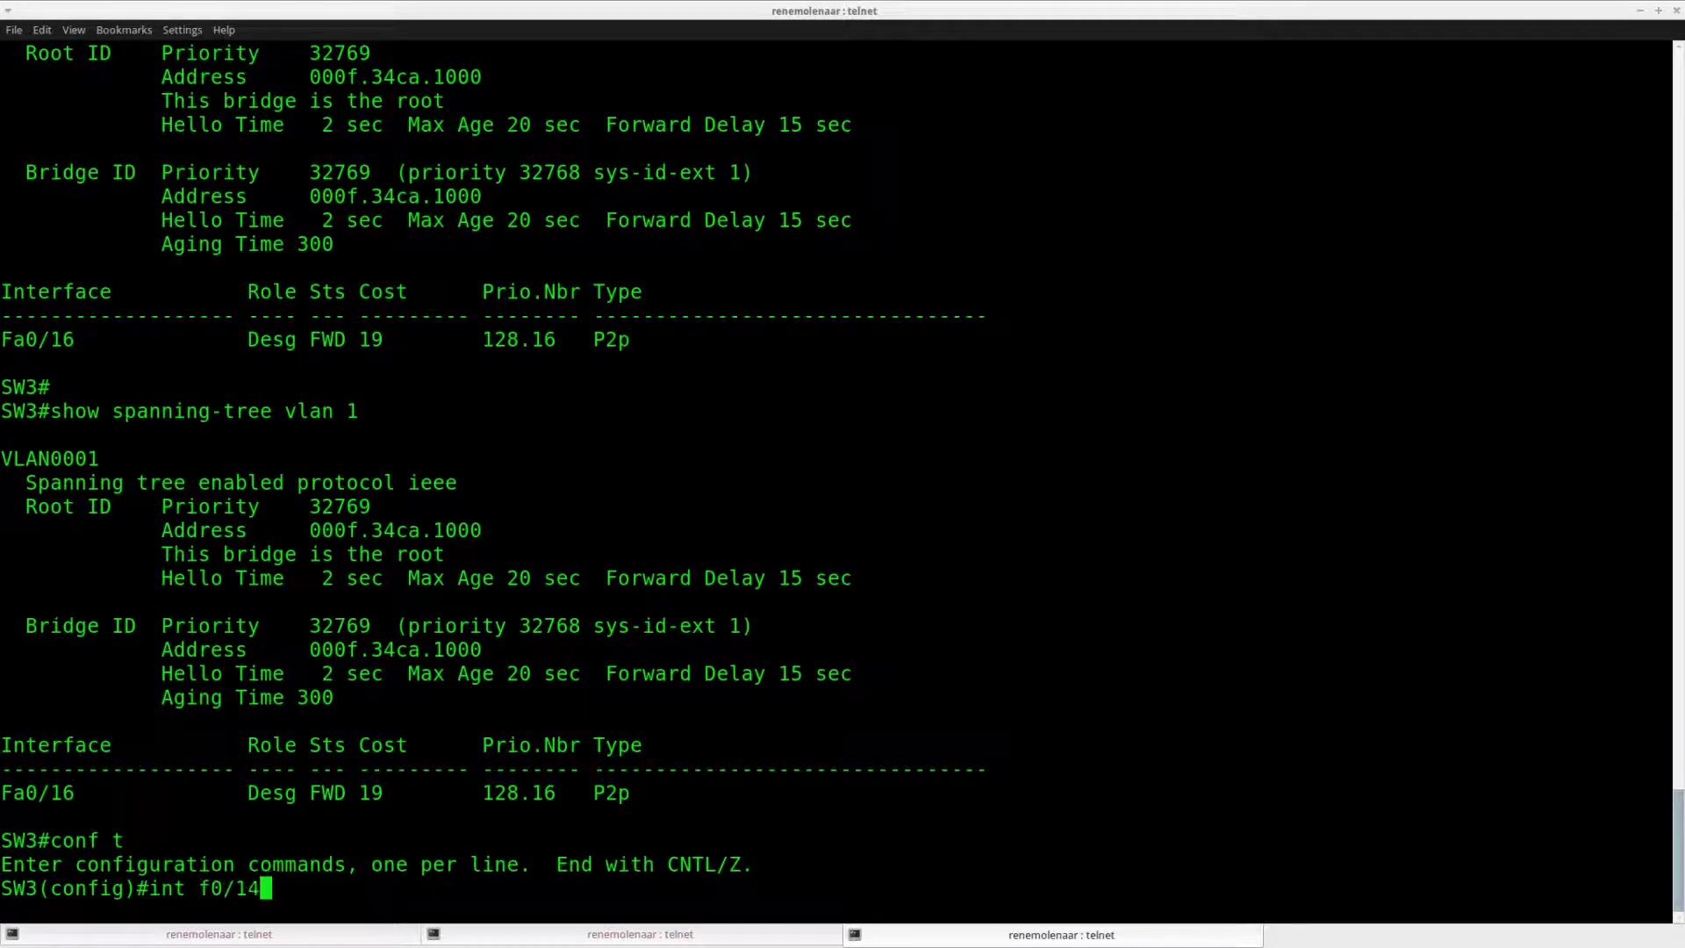
pyautogui.press('Return')
pyautogui.write('no shut')
pyautogui.press('Return')
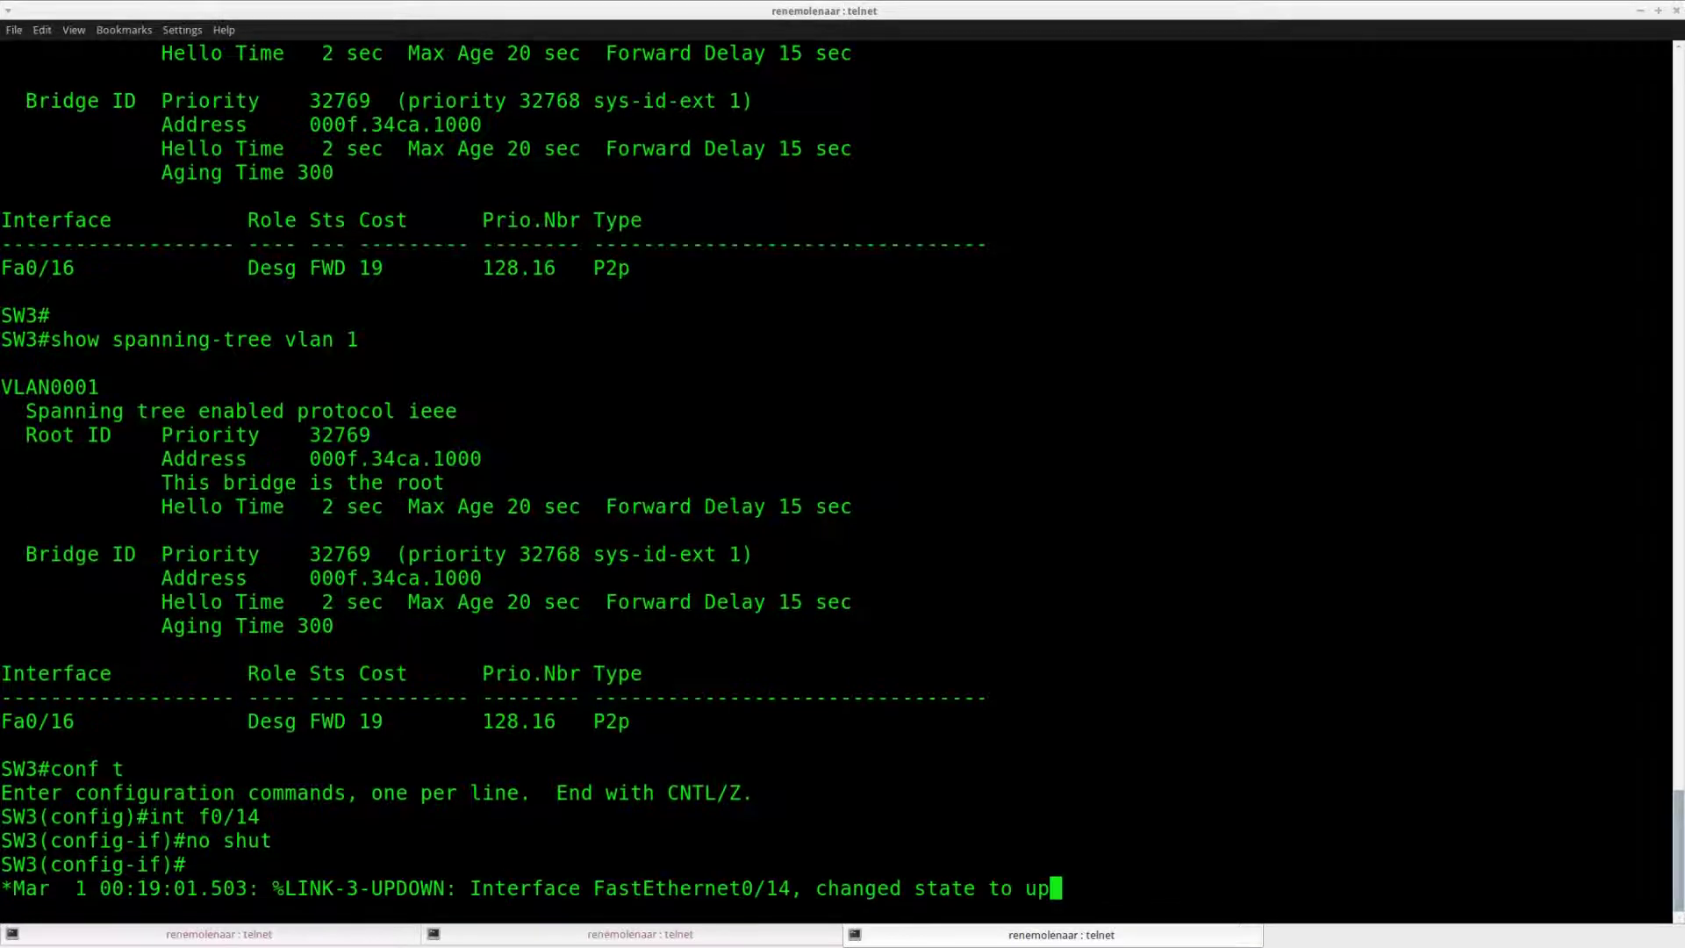
pyautogui.press('Return')
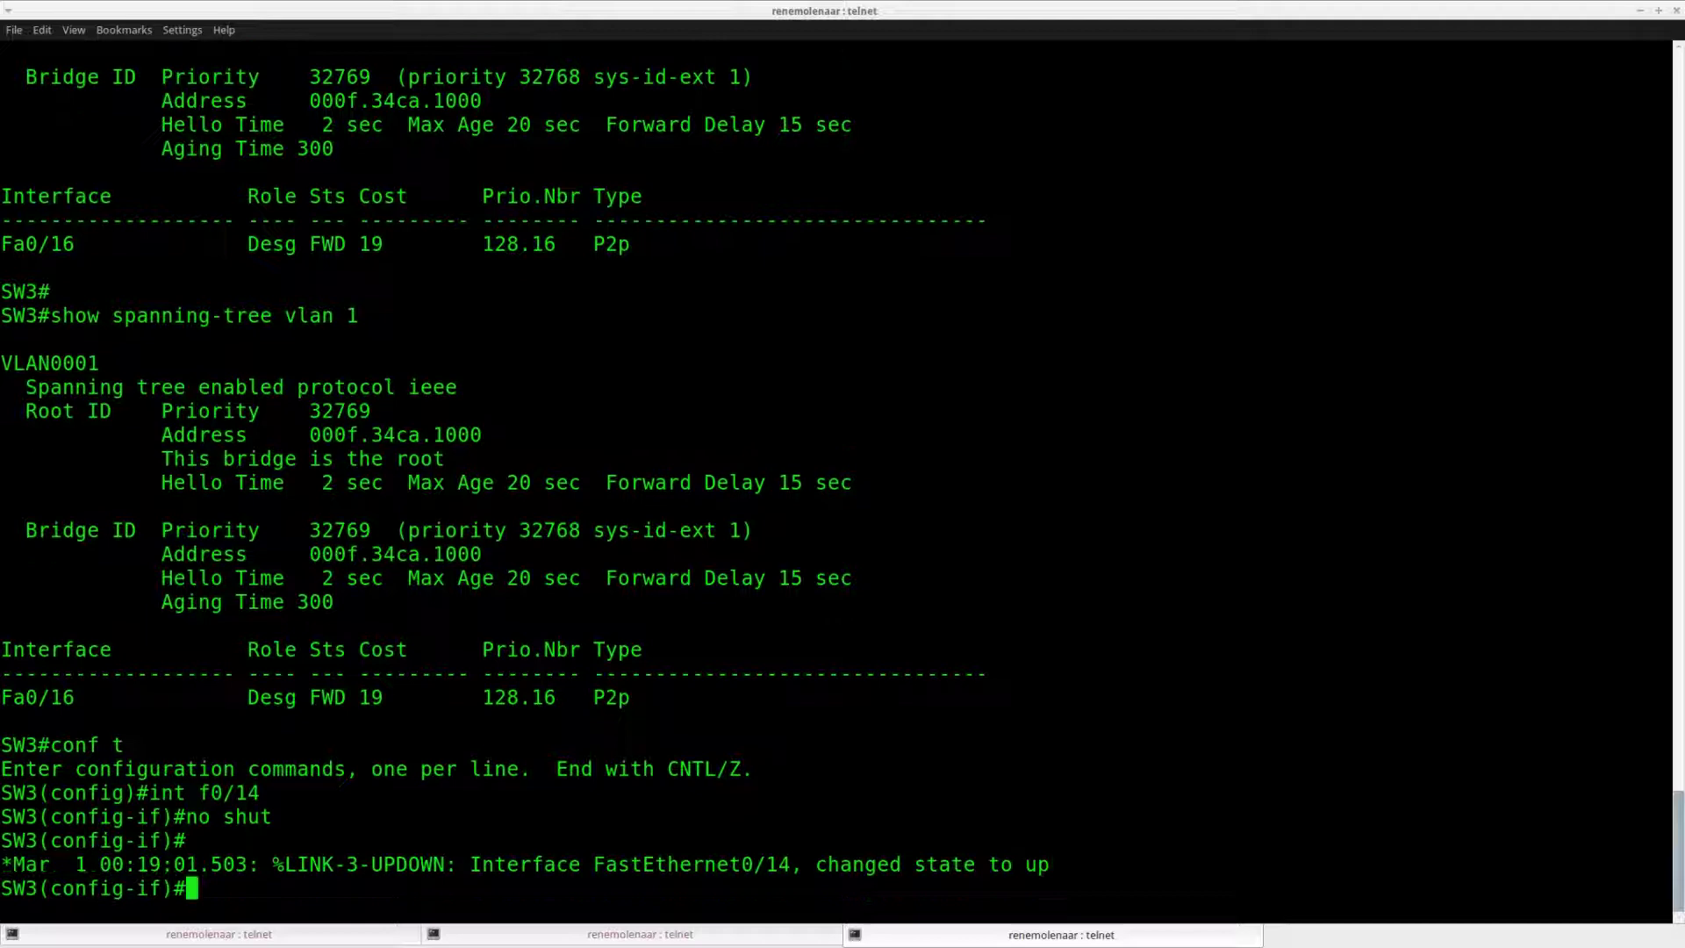
pyautogui.hotkey('ctrl', 'z')
pyautogui.press('Return')
pyautogui.press('Return')
pyautogui.press('Return')
# Rerun show spanning-tree vlan 1 and highlight the Fa0/14 and Fa0/16 port rows.
pyautogui.press('Up')
pyautogui.press('Up')
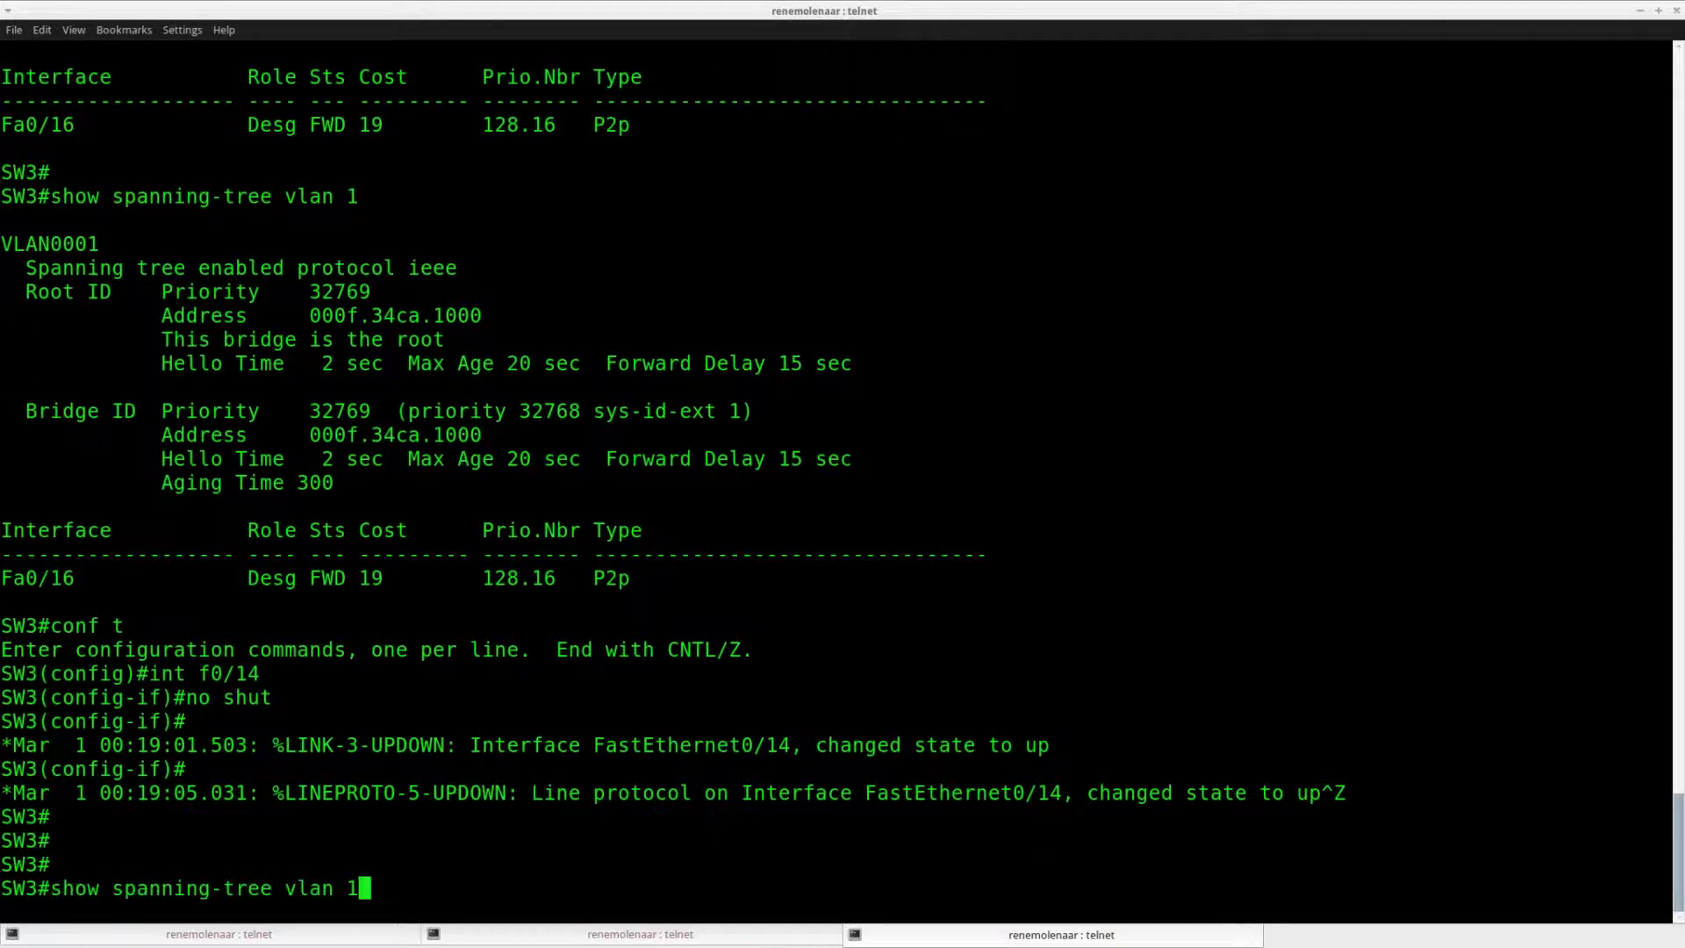
pyautogui.press('Return')
pyautogui.press('Return')
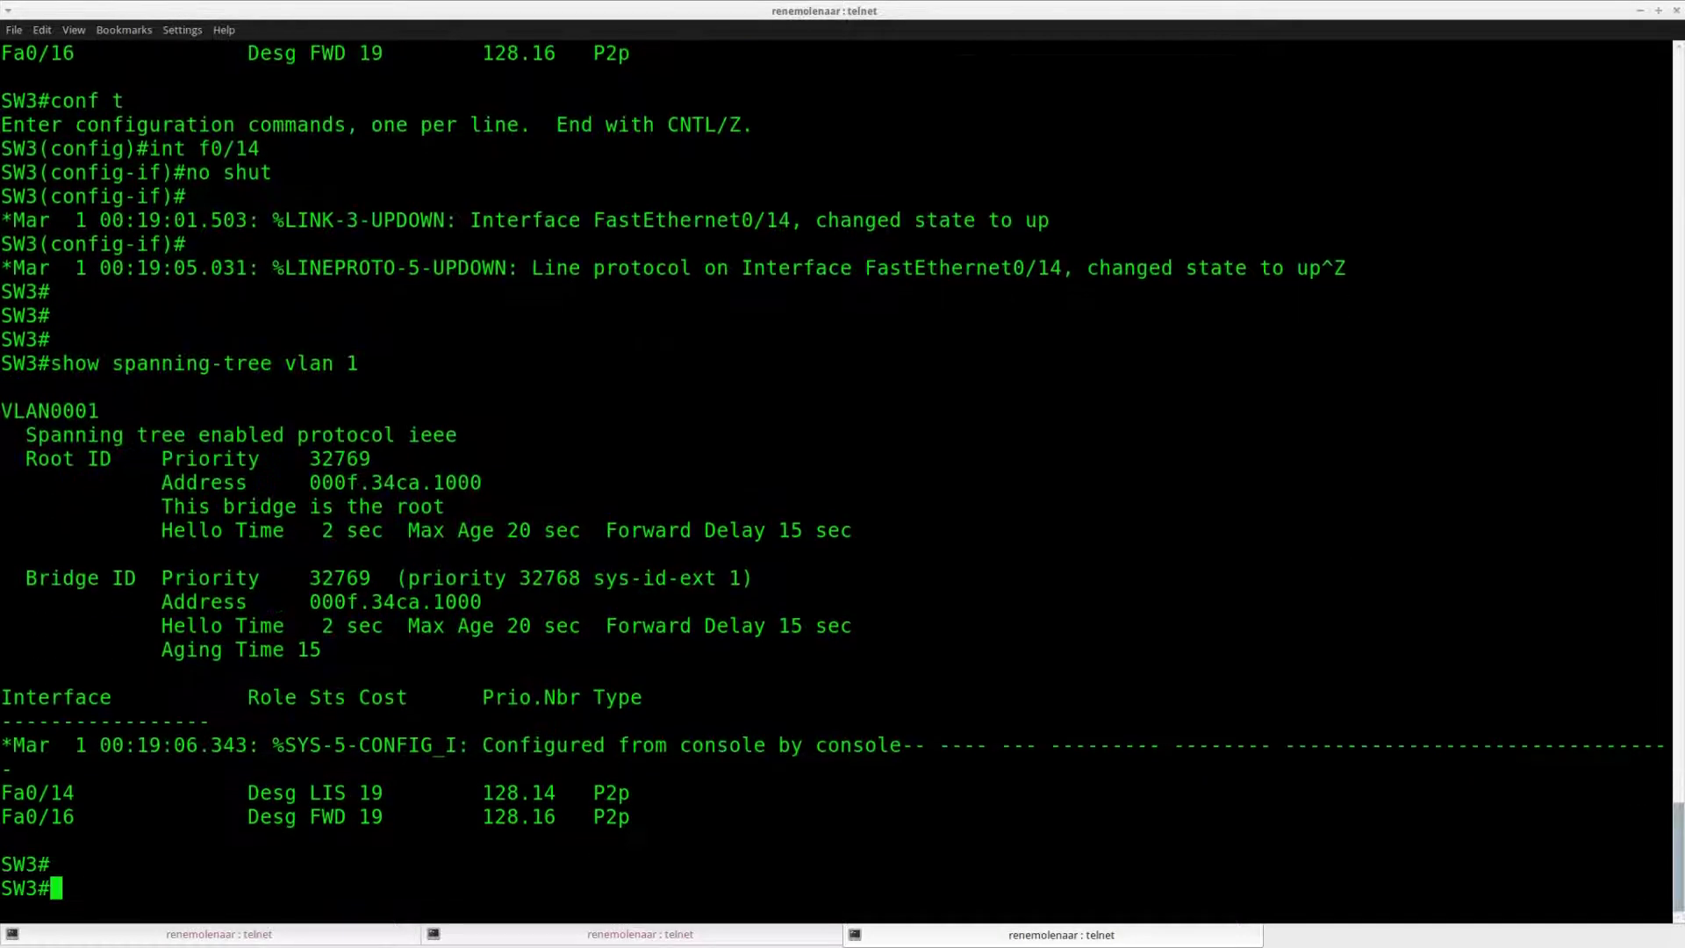
pyautogui.press('Return')
pyautogui.press('Return')
pyautogui.press('Up')
pyautogui.press('Return')
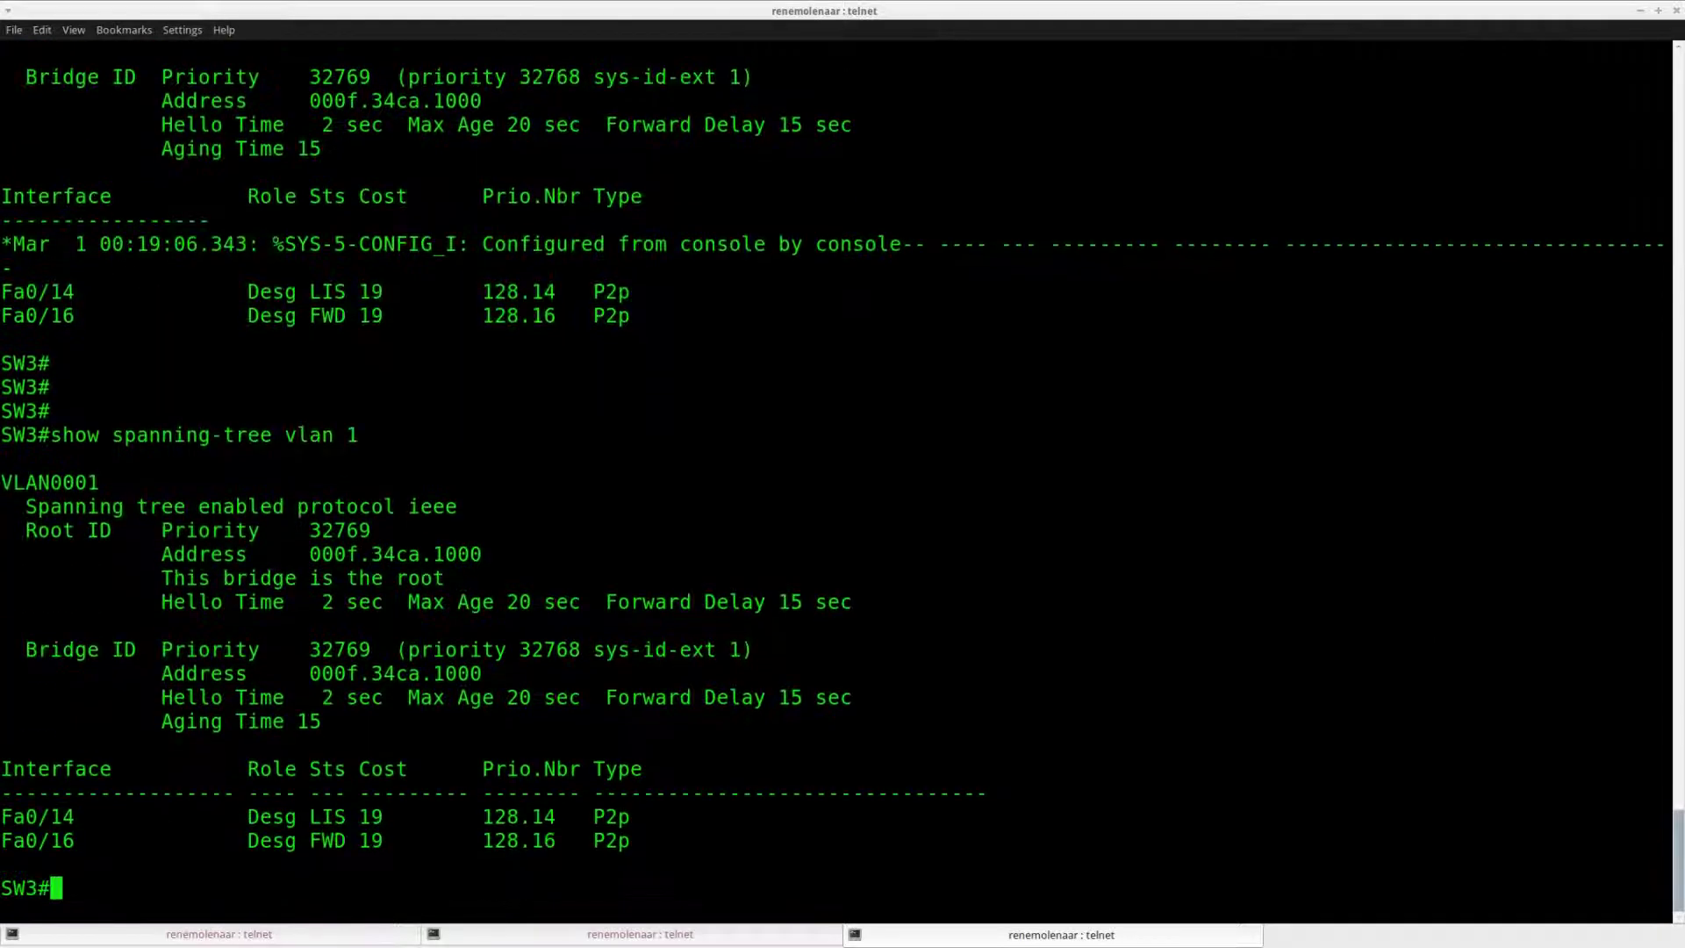
pyautogui.moveTo(640, 829); pyautogui.dragTo(4, 823)
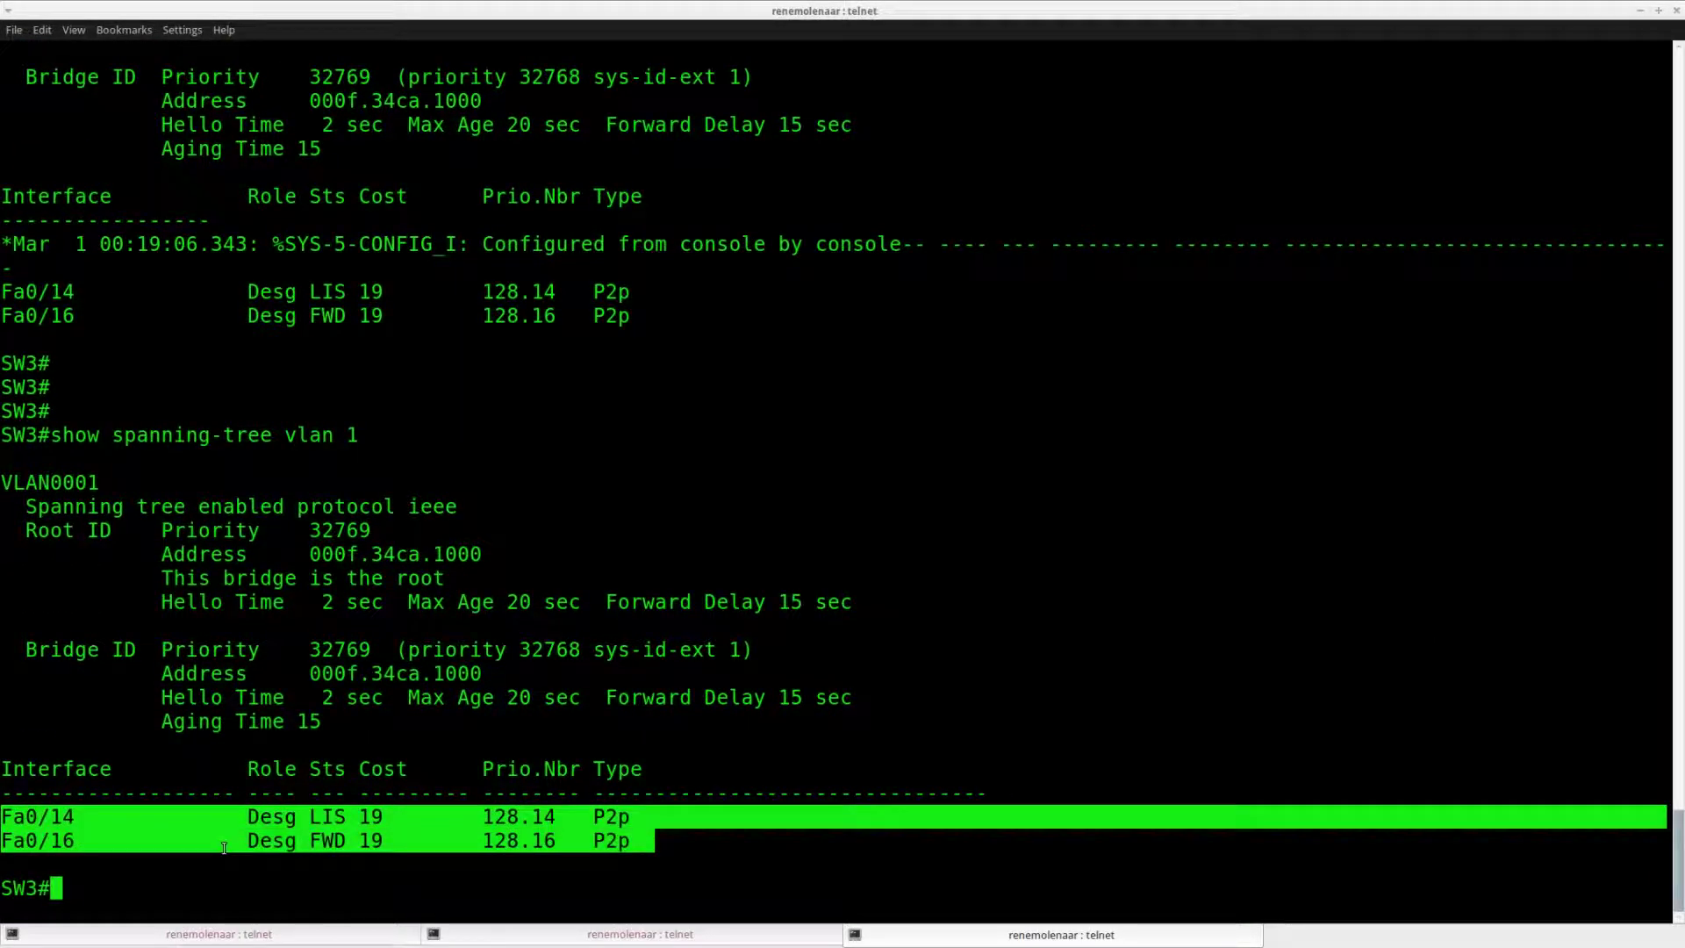
# Enter configuration mode for interface fa0/14.
pyautogui.click(304, 875)
pyautogui.press('Return')
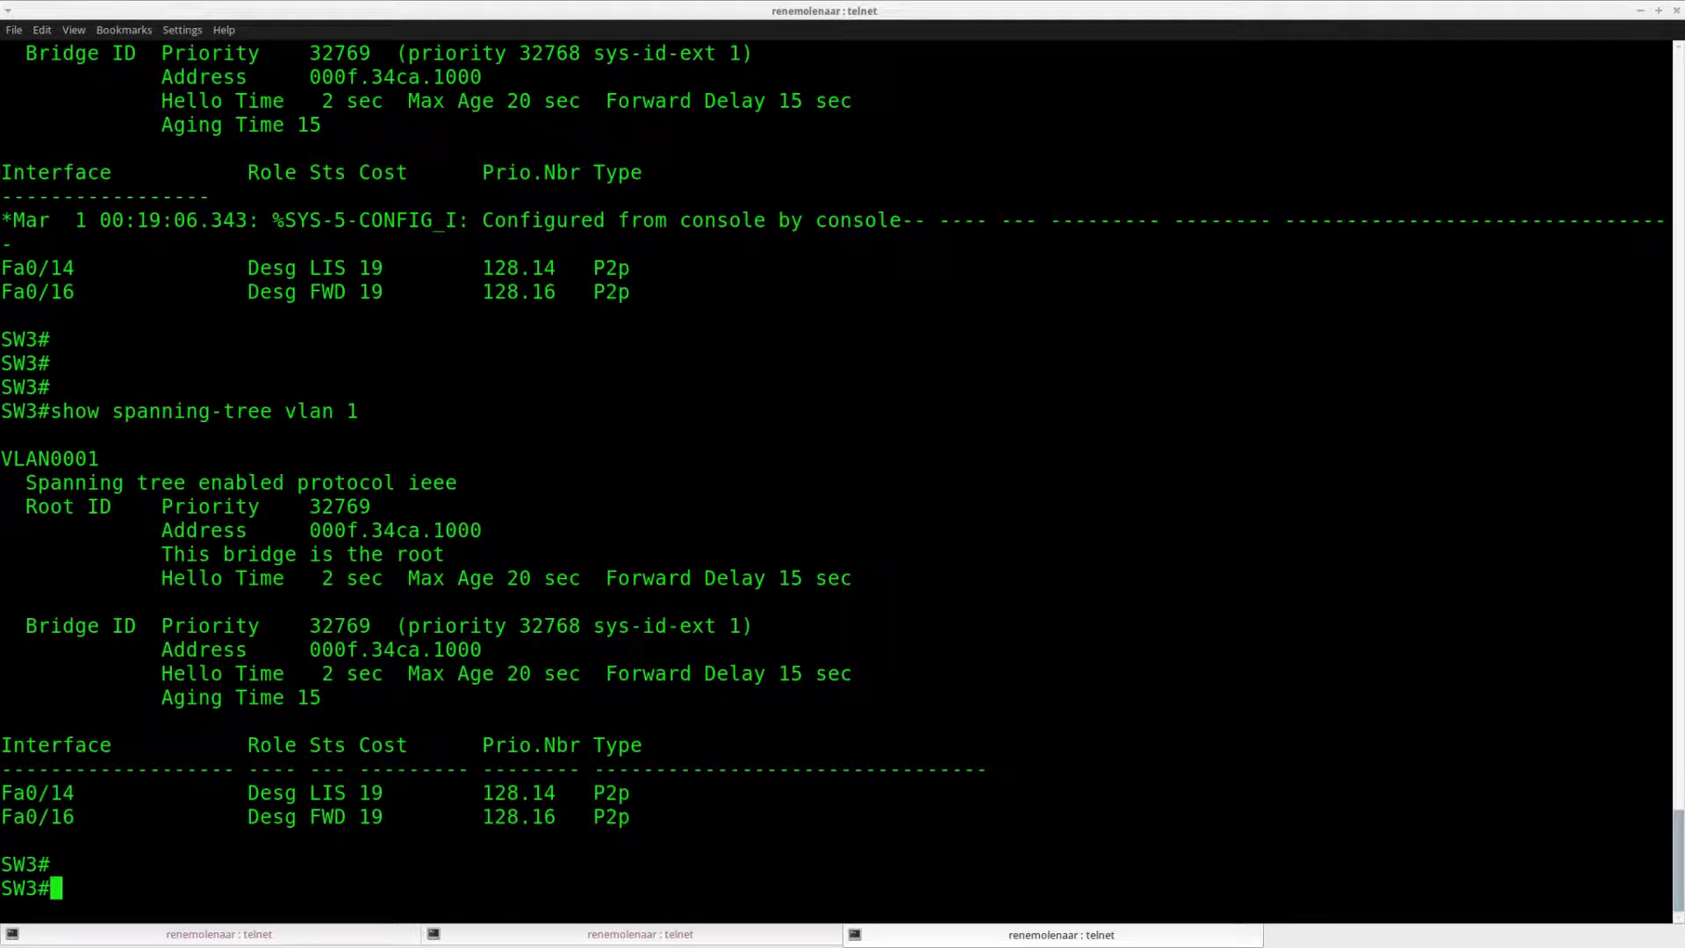
pyautogui.write('conf t')
pyautogui.press('Return')
pyautogui.write('int')
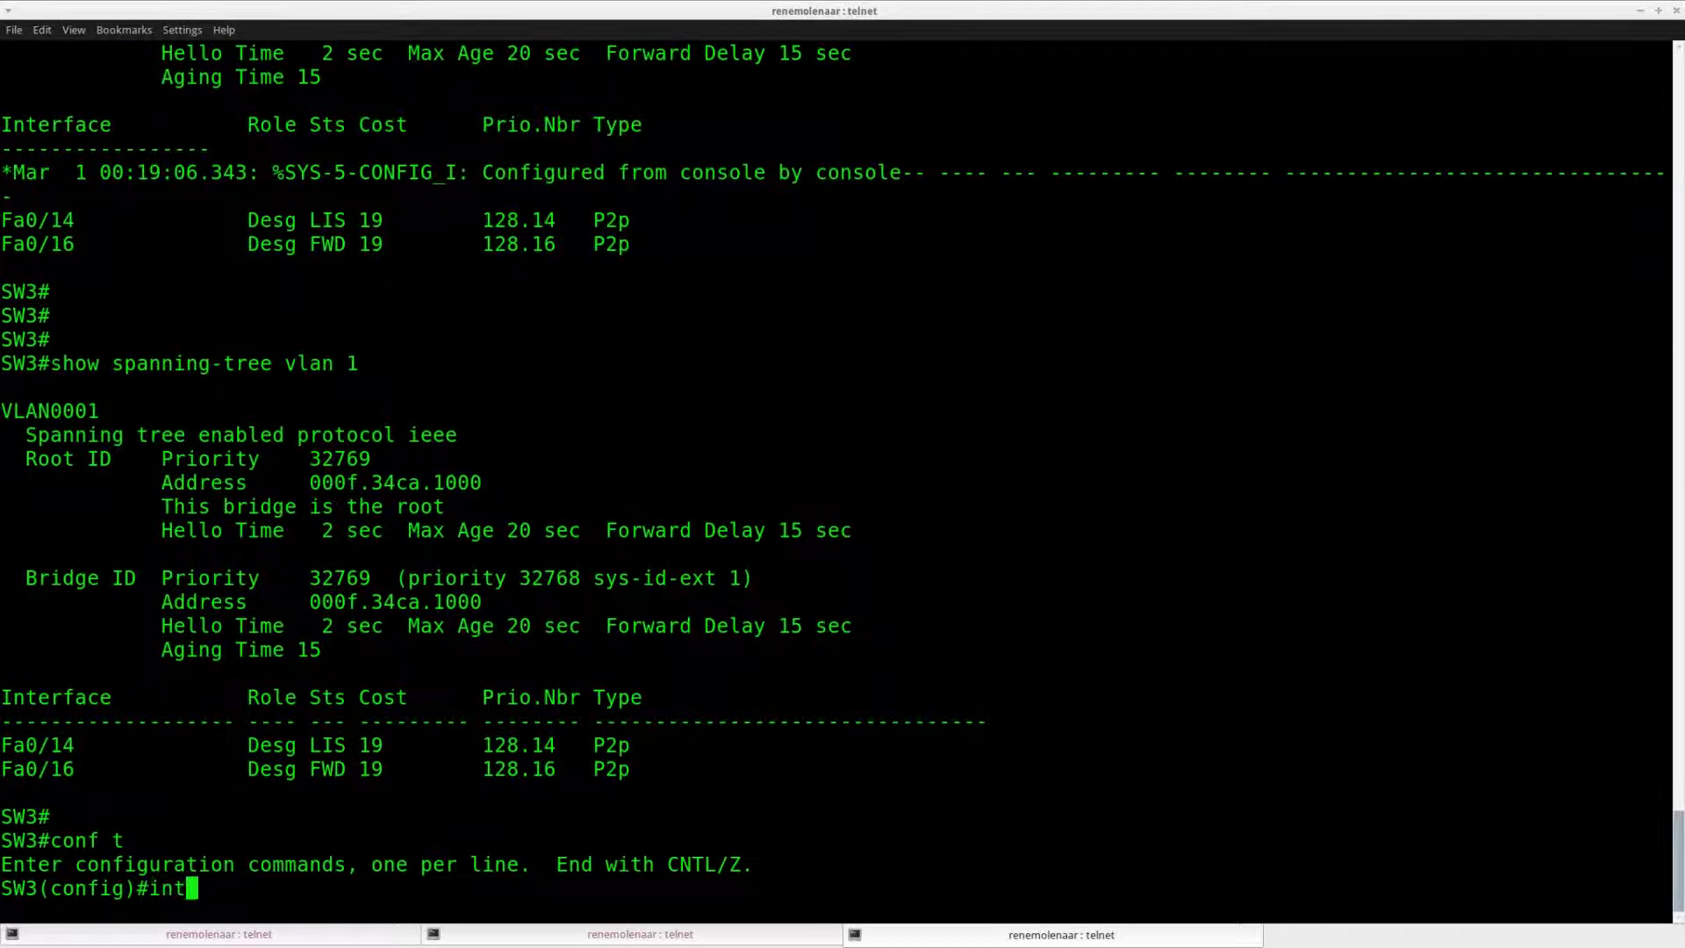
pyautogui.write('er')
pyautogui.press('Tab')
pyautogui.write('fa0/14')
pyautogui.press('Return')
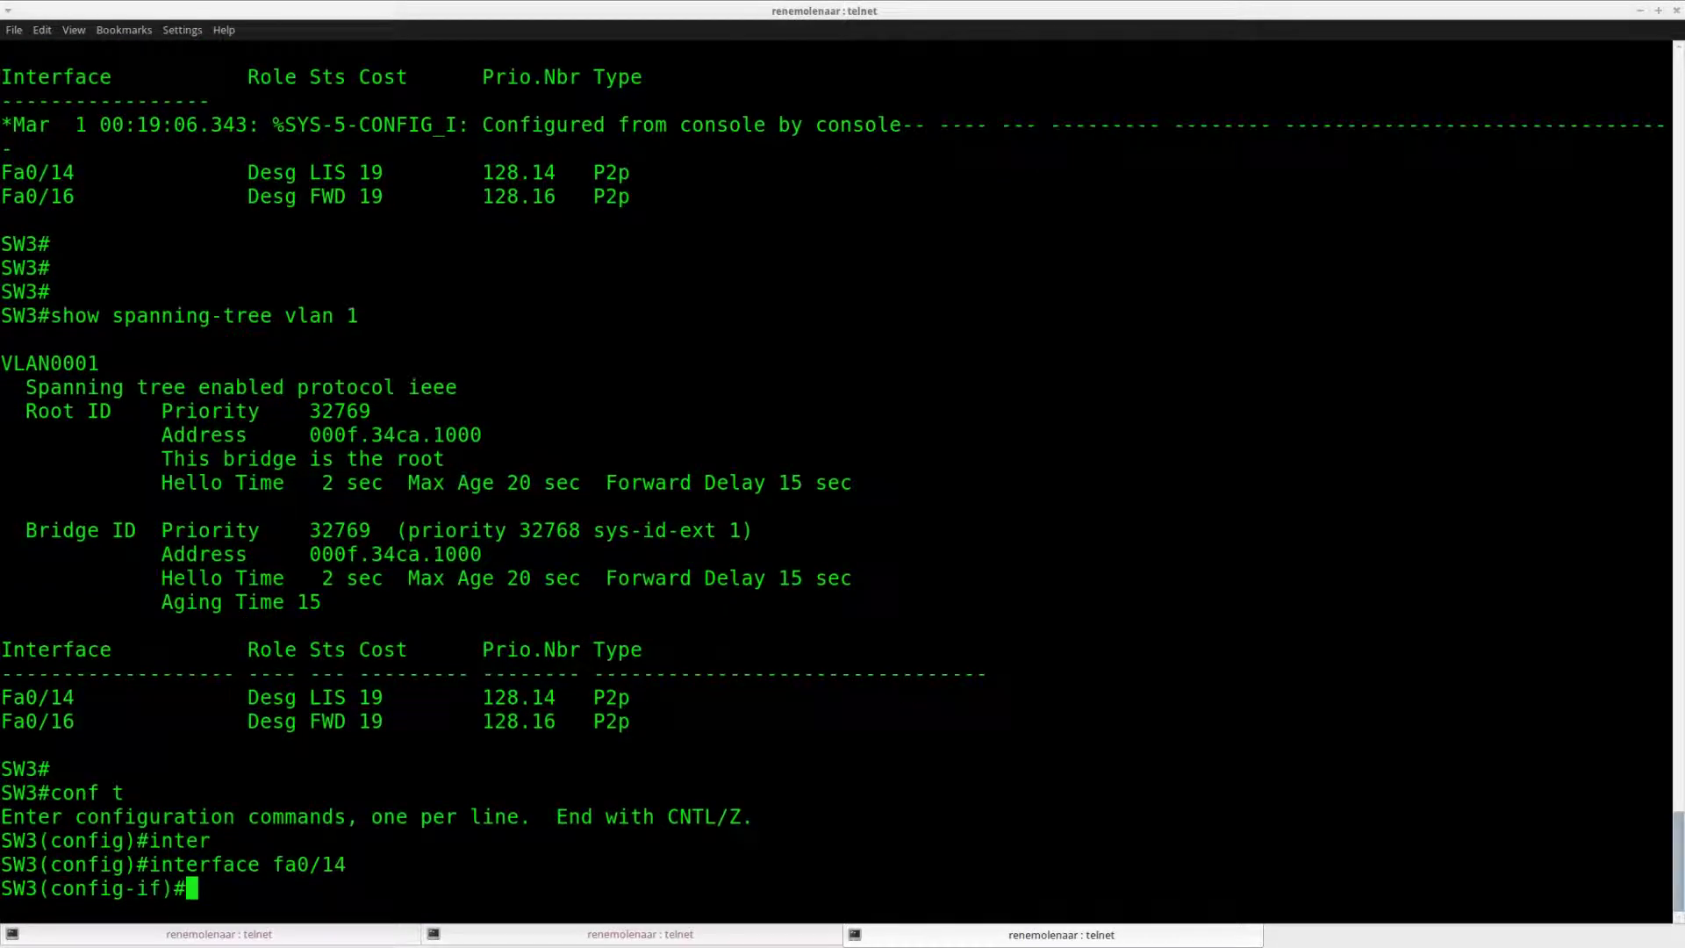
# Apply switchport backup interface fa0/16 and highlight the ports-deleted-from-all-VLANs log messages.
pyautogui.write('swi')
pyautogui.press('Tab')
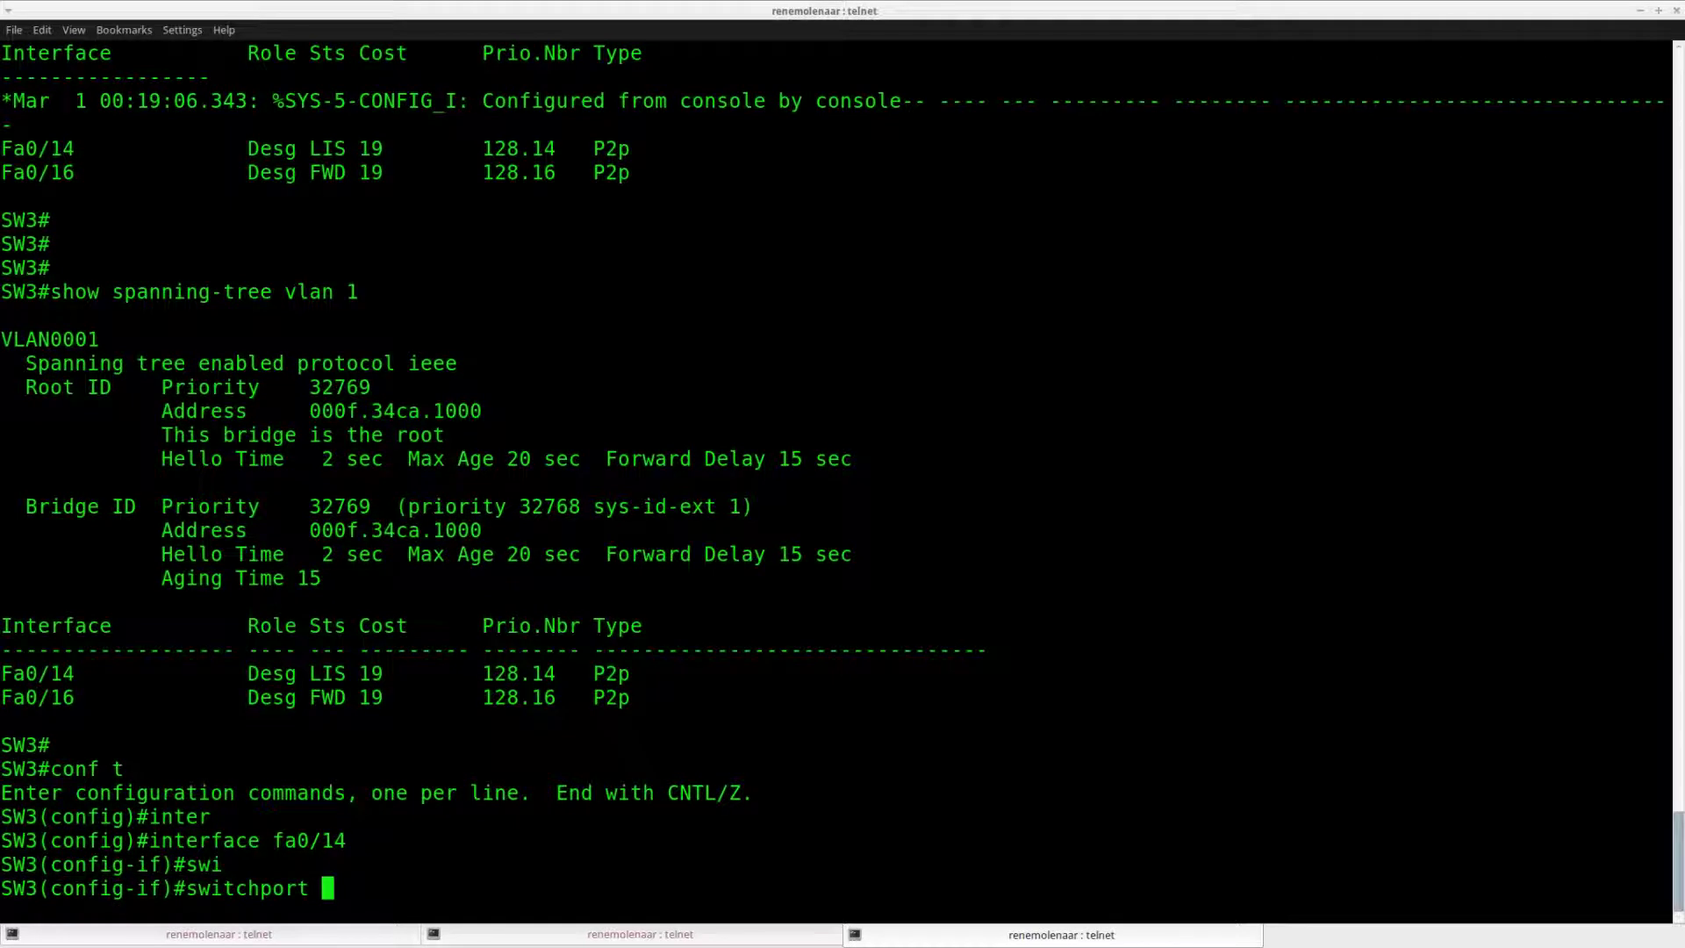
pyautogui.write('back')
pyautogui.press('Tab')
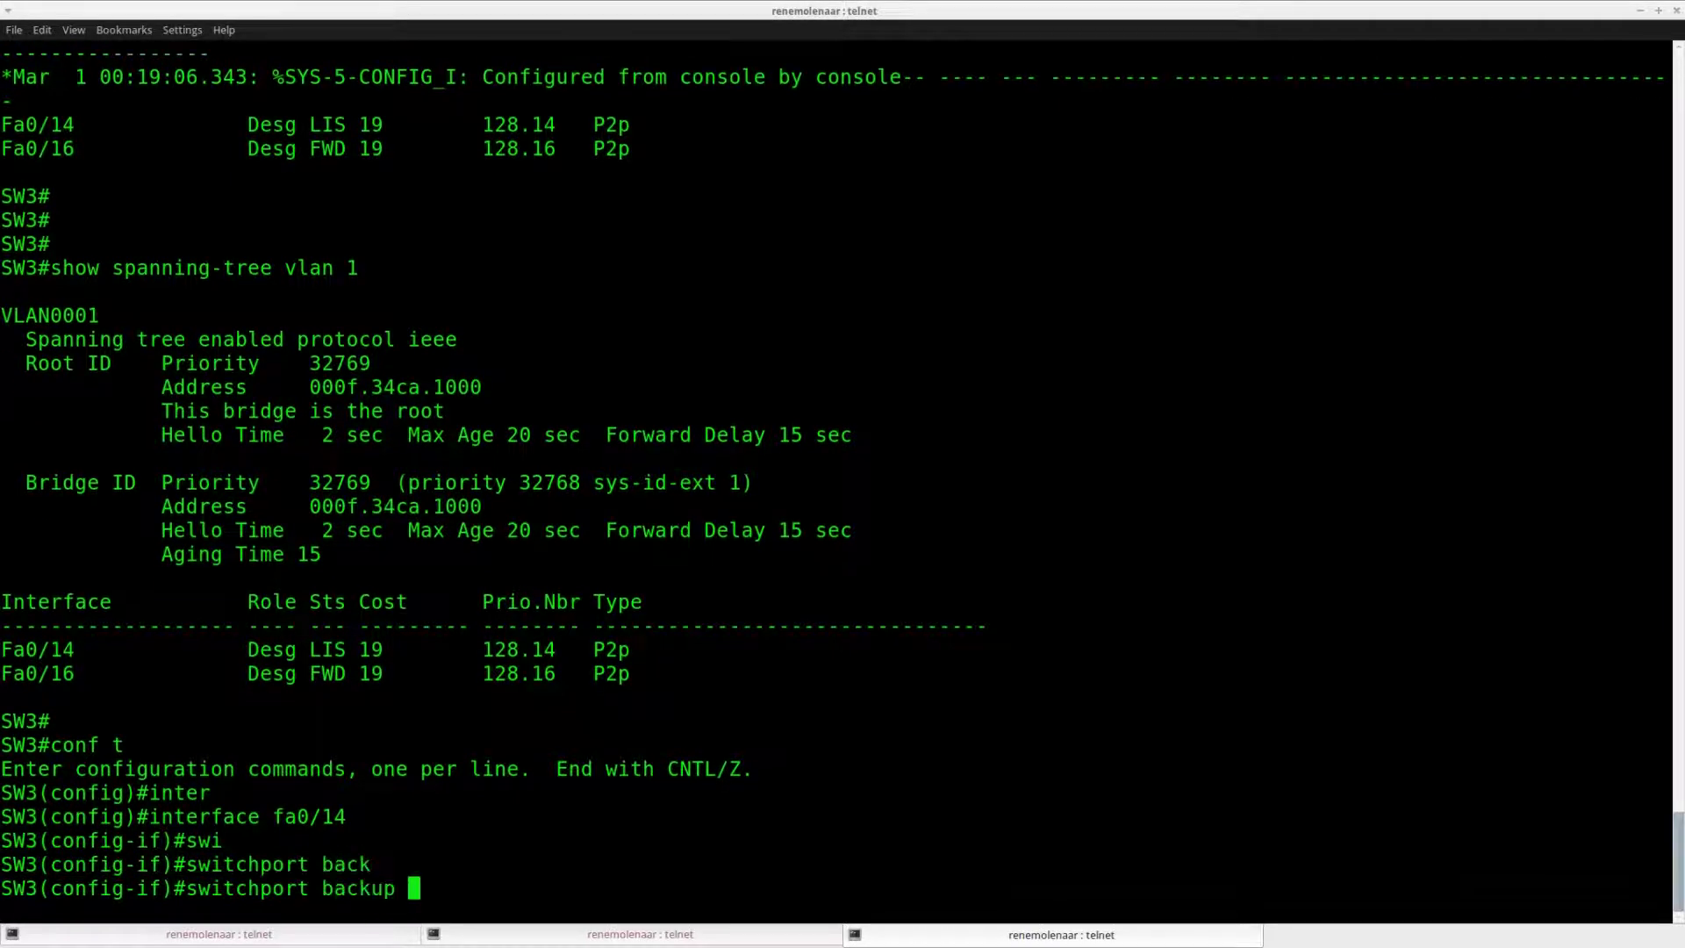
pyautogui.write('inter')
pyautogui.press('Tab')
pyautogui.write('fa0/16')
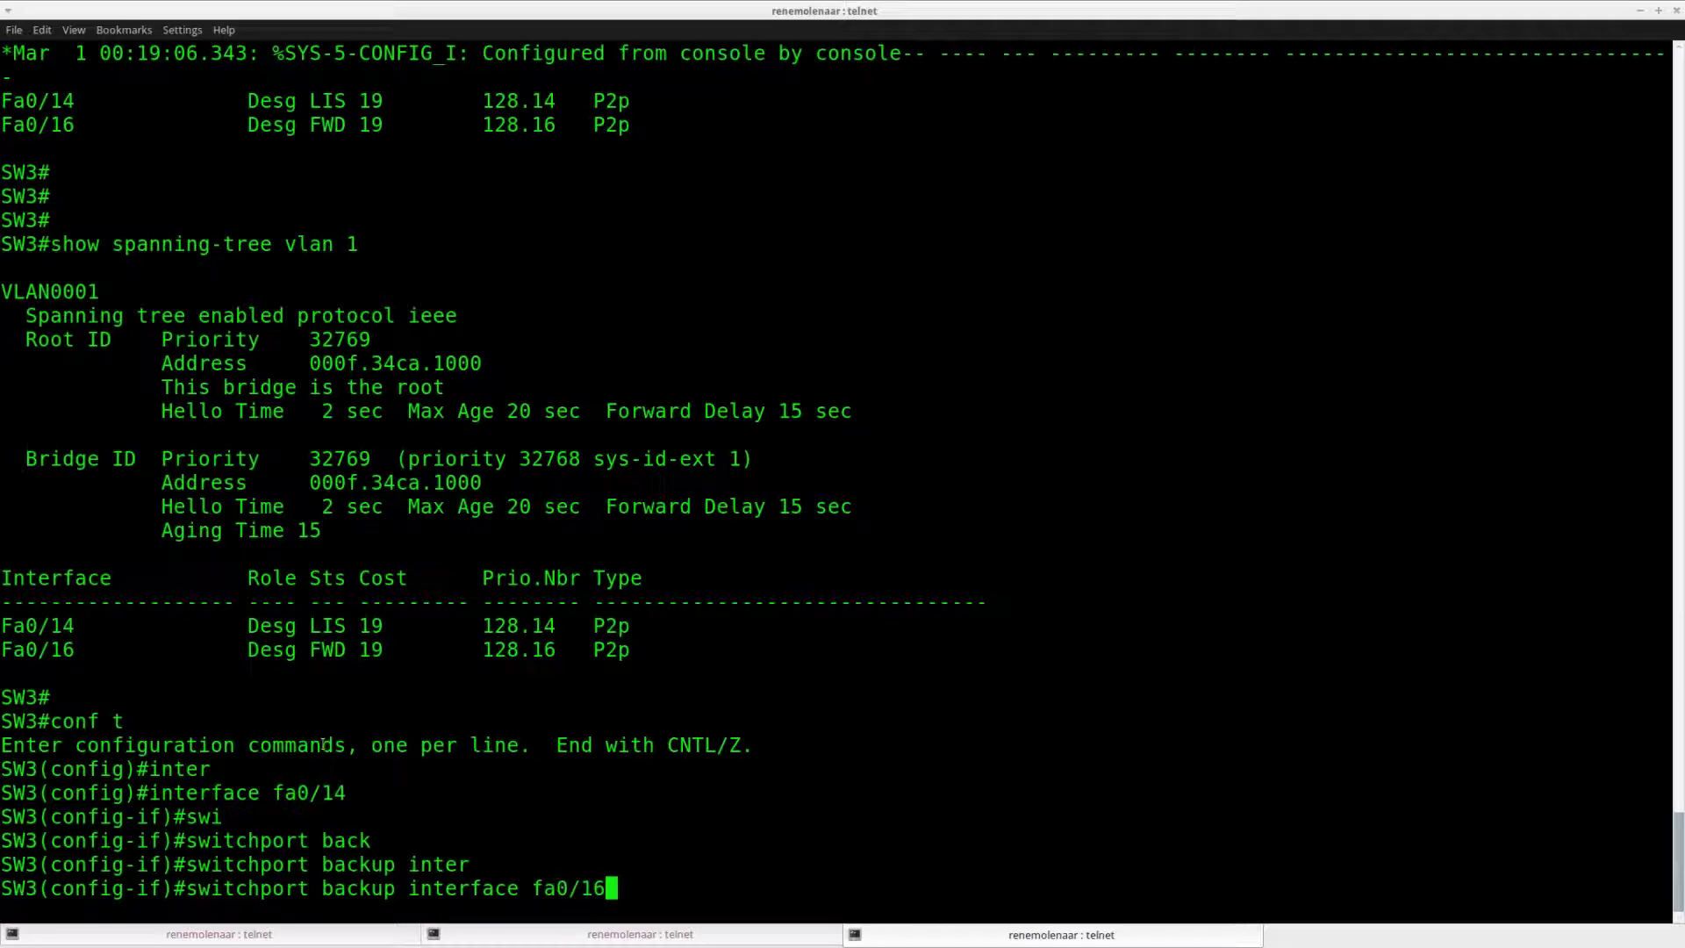
pyautogui.moveTo(611, 888); pyautogui.dragTo(322, 888)
pyautogui.doubleClick(345, 792)
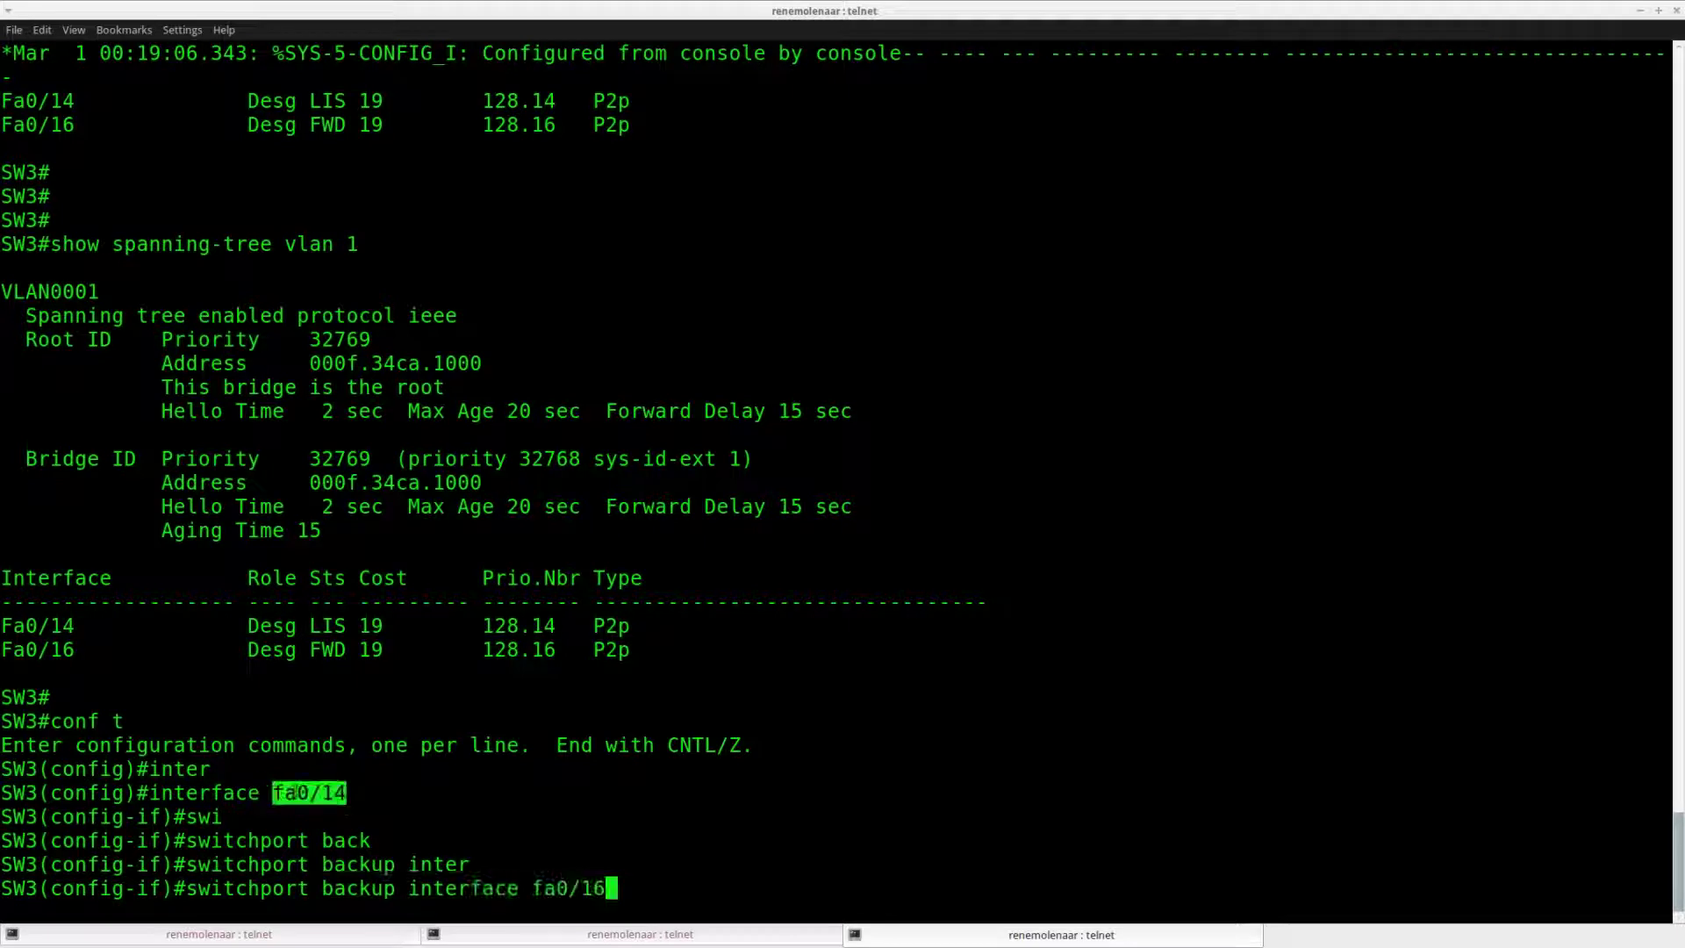
pyautogui.click(685, 880)
pyautogui.press('Return')
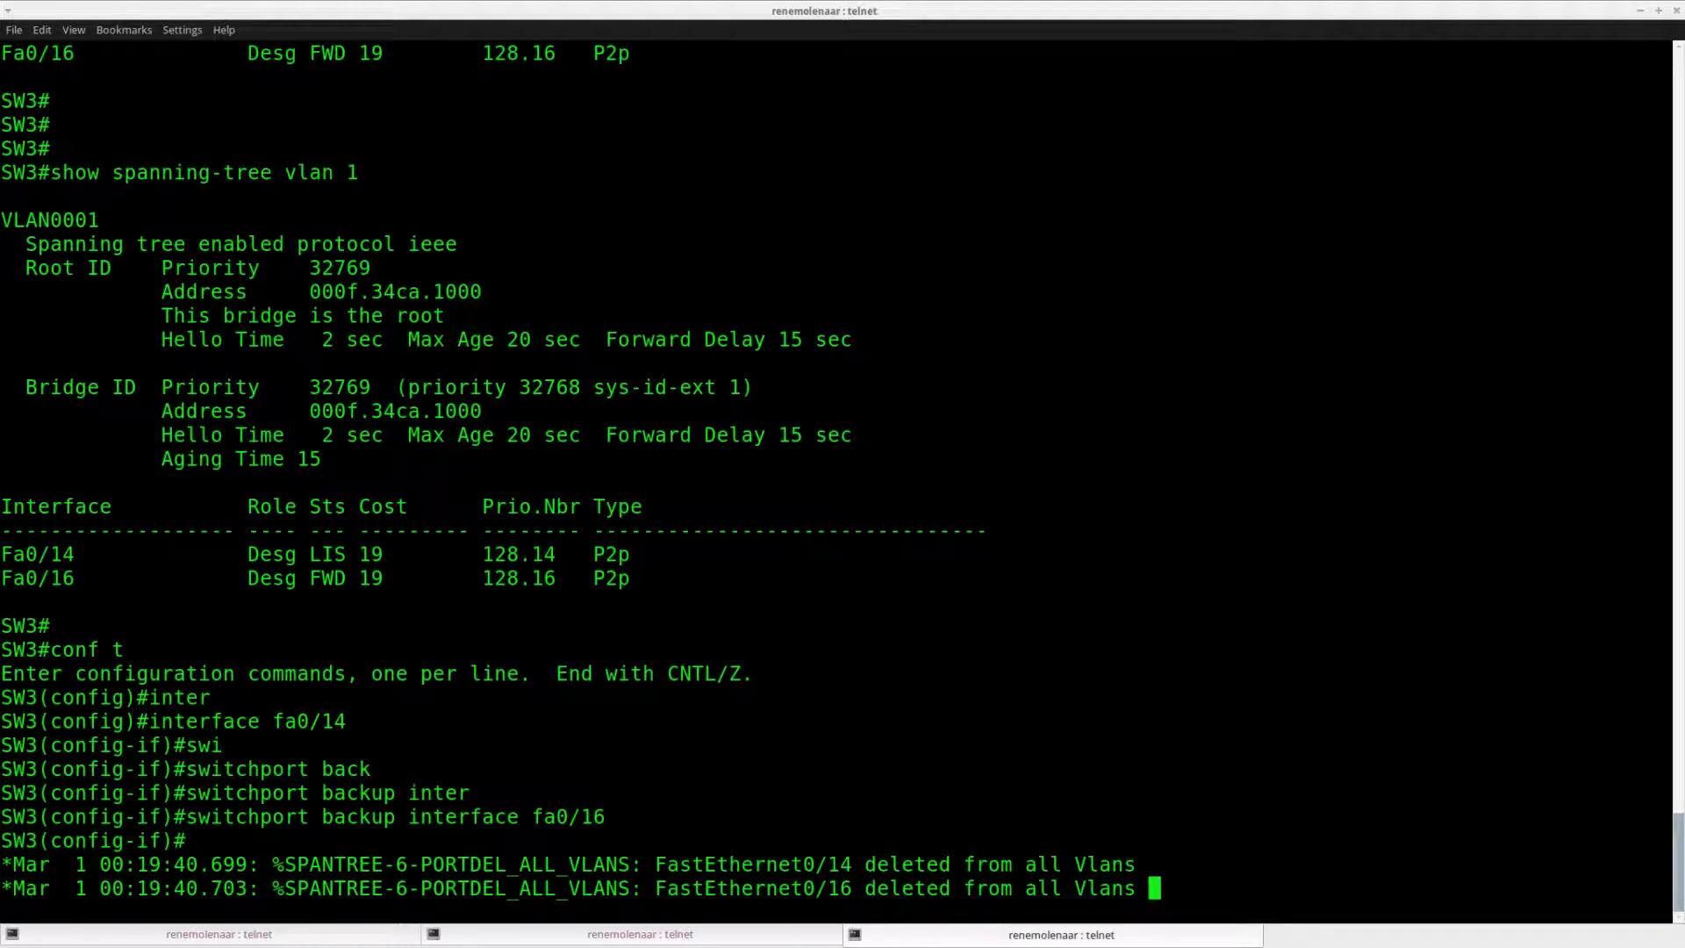
pyautogui.moveTo(1147, 892); pyautogui.dragTo(4, 860)
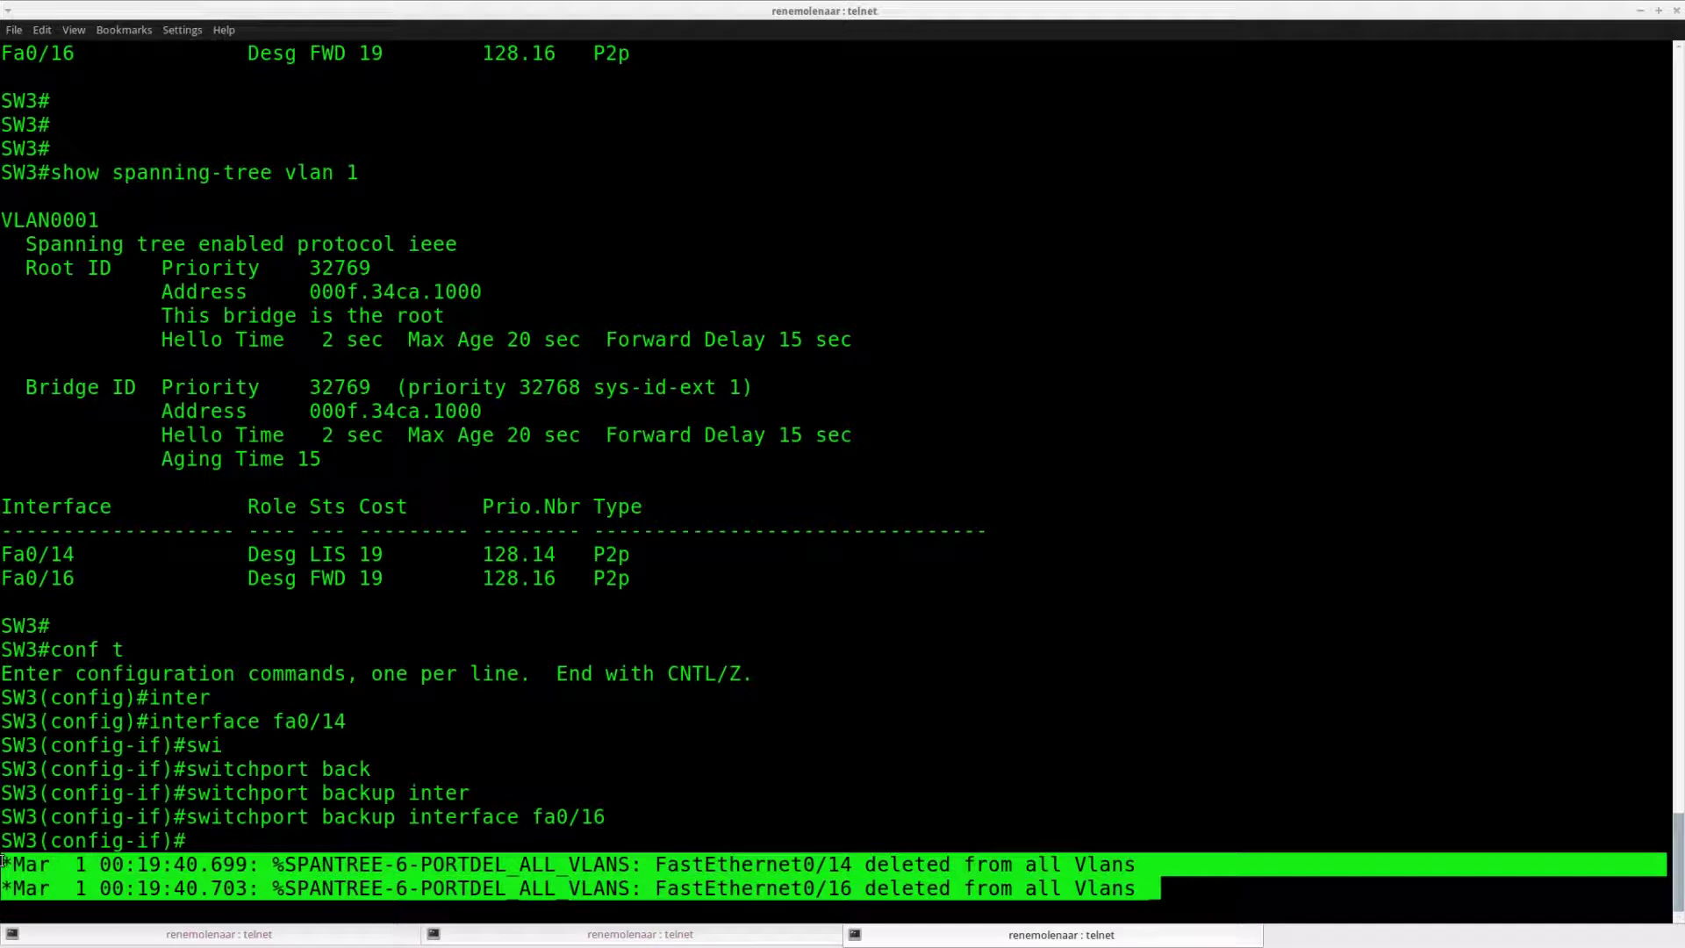
pyautogui.press('Return')
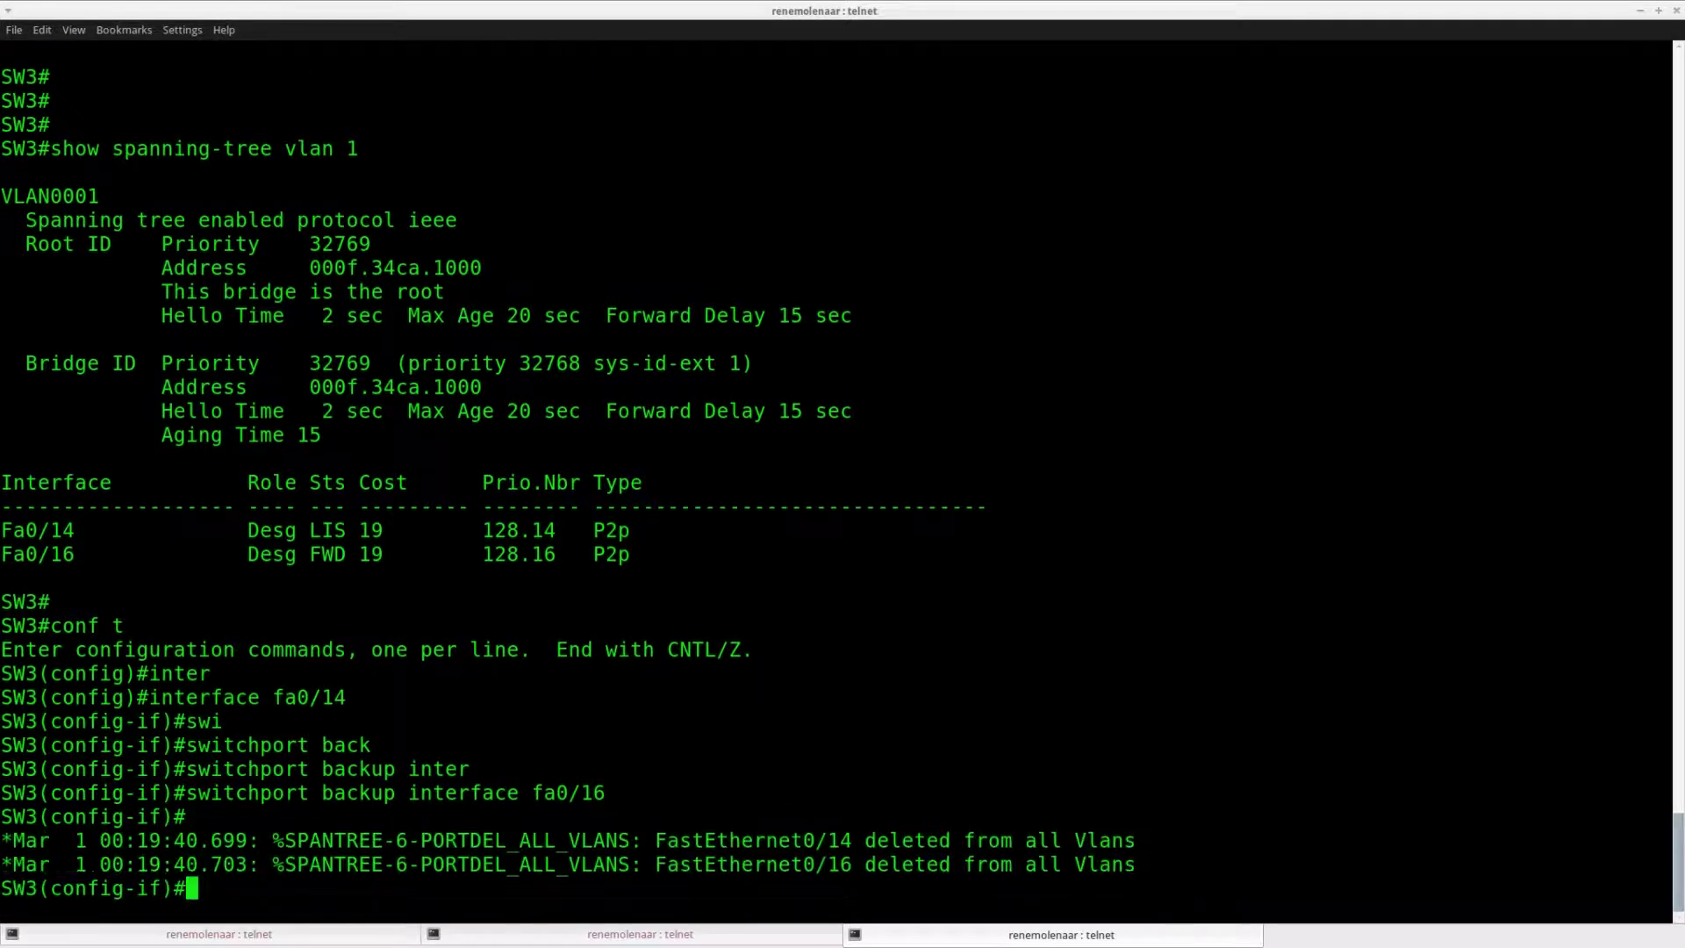
# Leave configuration mode and run show spanning-tree vlan 1, which finds no instance.
pyautogui.hotkey('ctrl', 'z')
pyautogui.press('Return')
pyautogui.press('Return')
pyautogui.write('sho')
pyautogui.press('Tab')
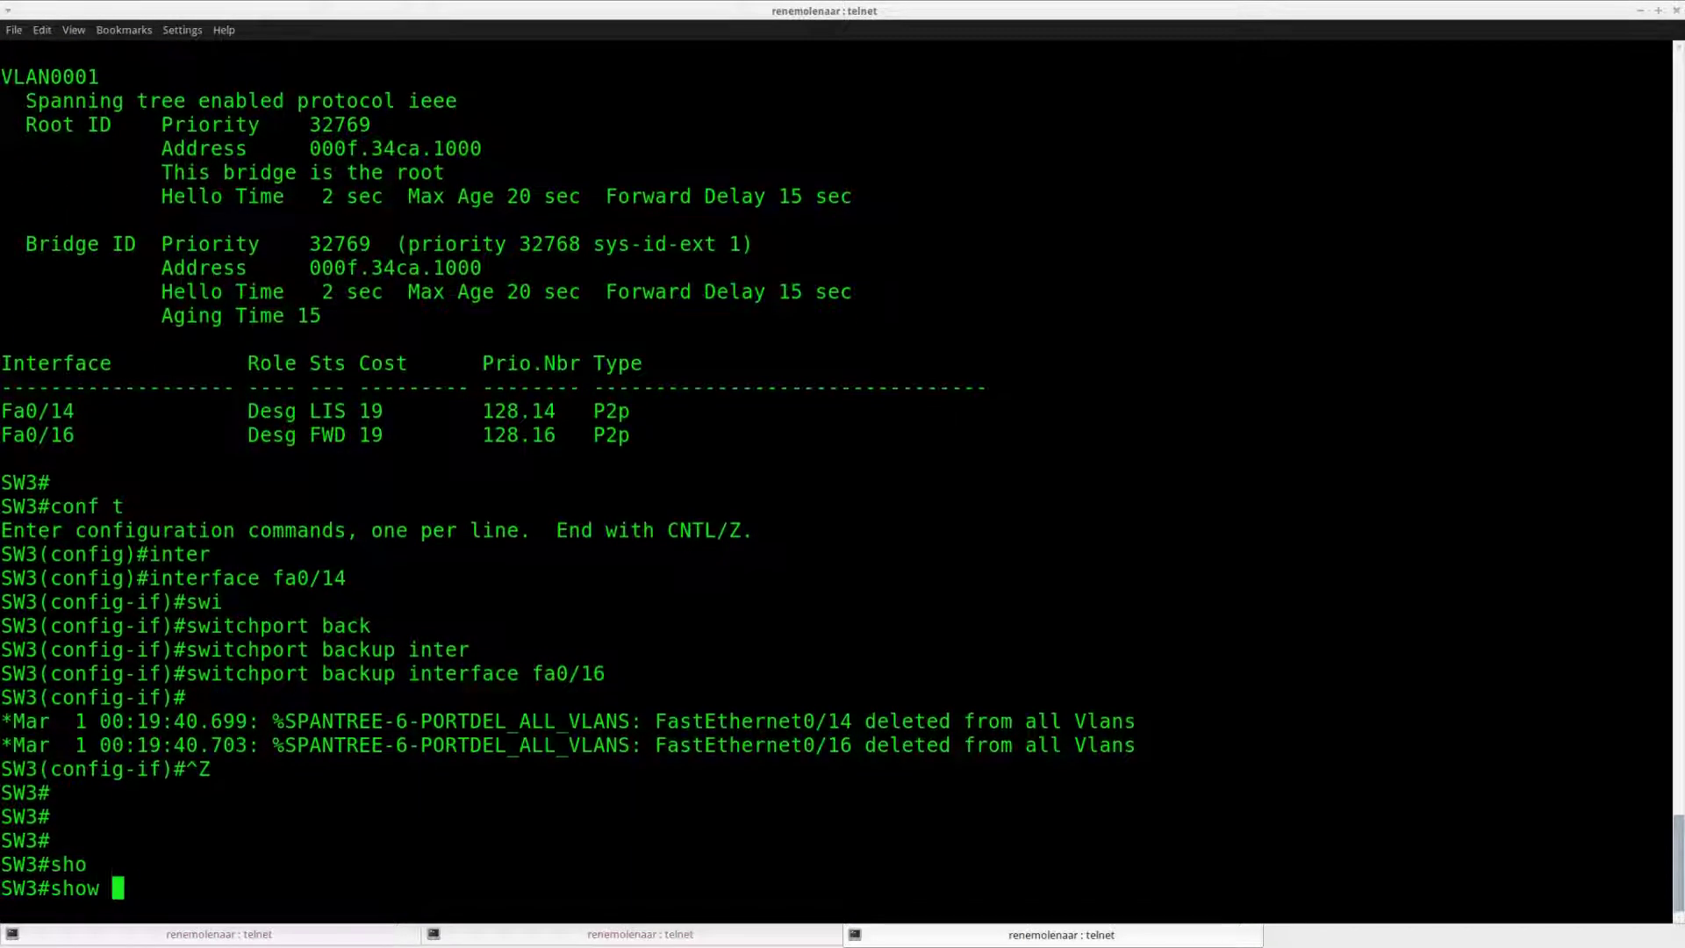
pyautogui.write('spann')
pyautogui.press('Tab')
pyautogui.write('v')
pyautogui.press('Tab')
pyautogui.write('1')
pyautogui.press('Return')
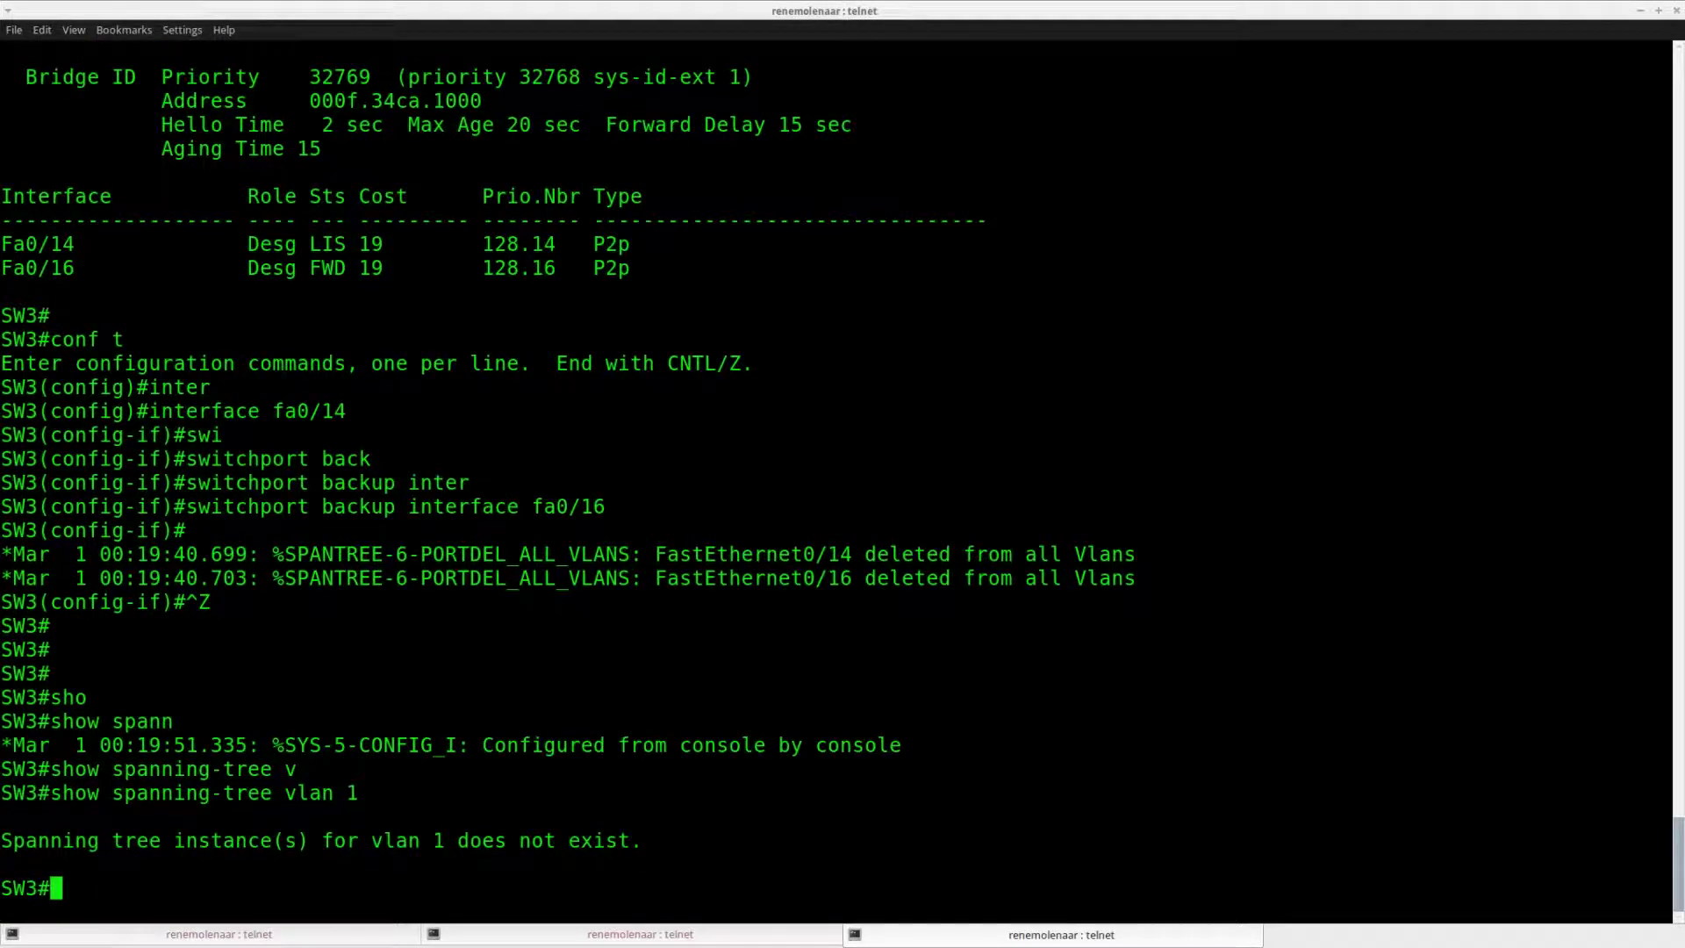
# Run show spanning-tree to confirm no spanning tree instance exists at all.
pyautogui.press('Up')
pyautogui.press('BackSpace')
pyautogui.press('BackSpace')
pyautogui.press('BackSpace')
pyautogui.press('BackSpace')
pyautogui.press('BackSpace')
pyautogui.press('BackSpace')
pyautogui.press('Return')
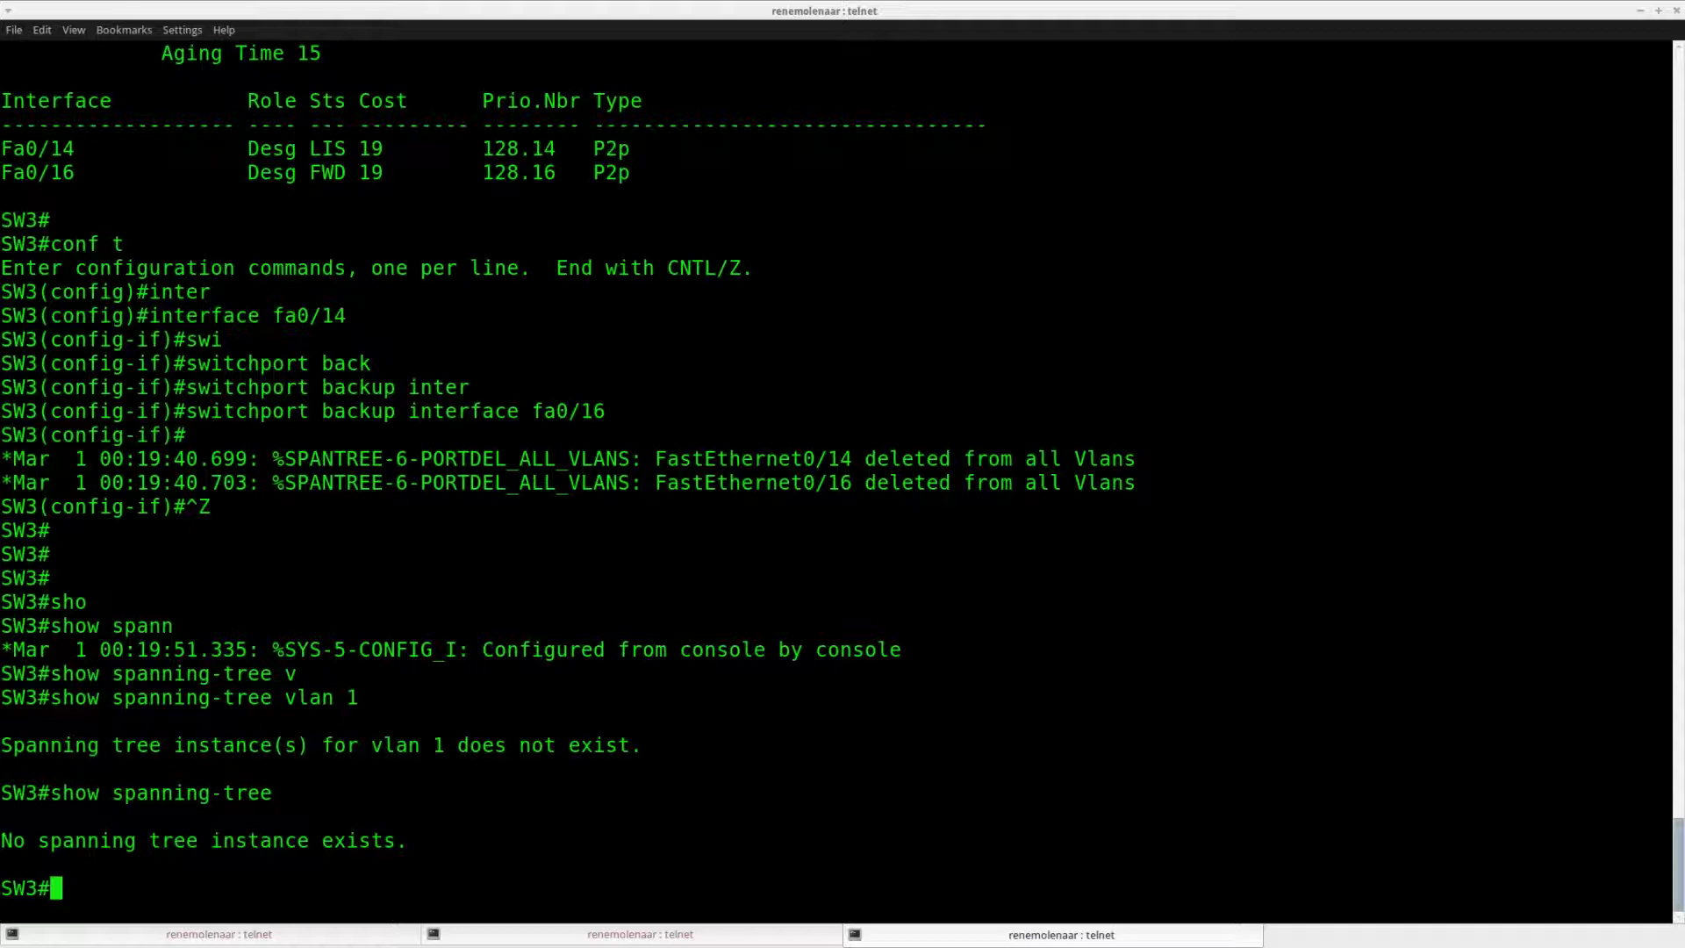
pyautogui.write('sho')
pyautogui.press('Tab')
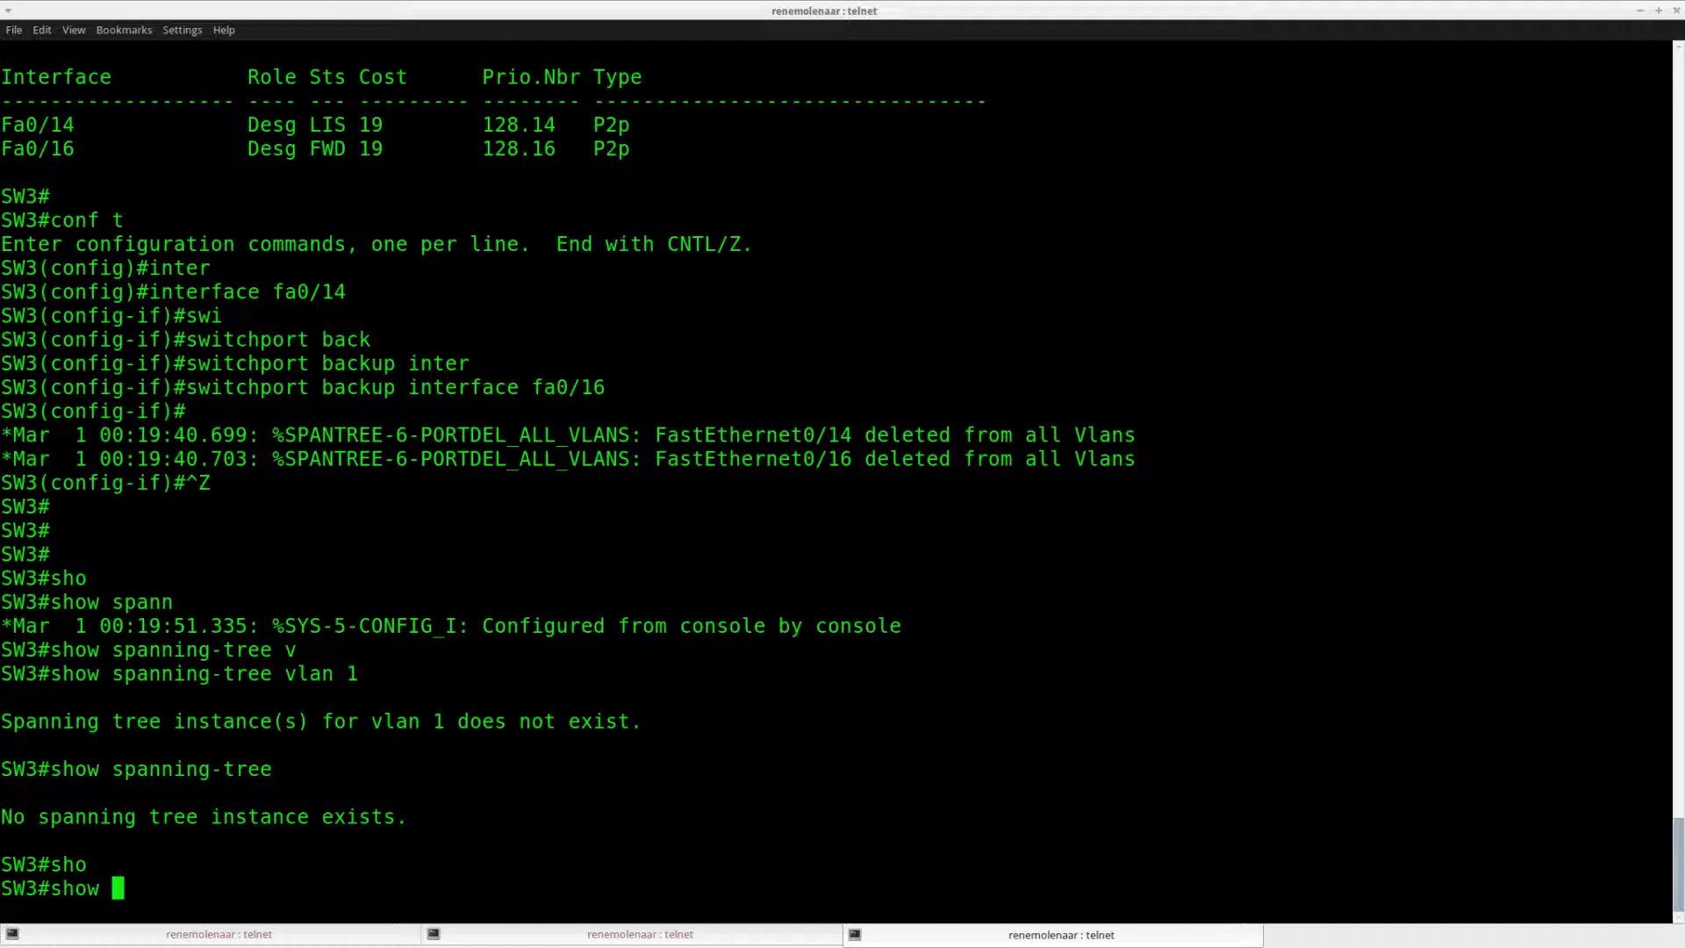
# Run show interfaces switchport backup and highlight Fa0/14 active, Fa0/16 backup, Active Up/Backup Standby.
pyautogui.write('inter')
pyautogui.press('Tab')
pyautogui.write('swi')
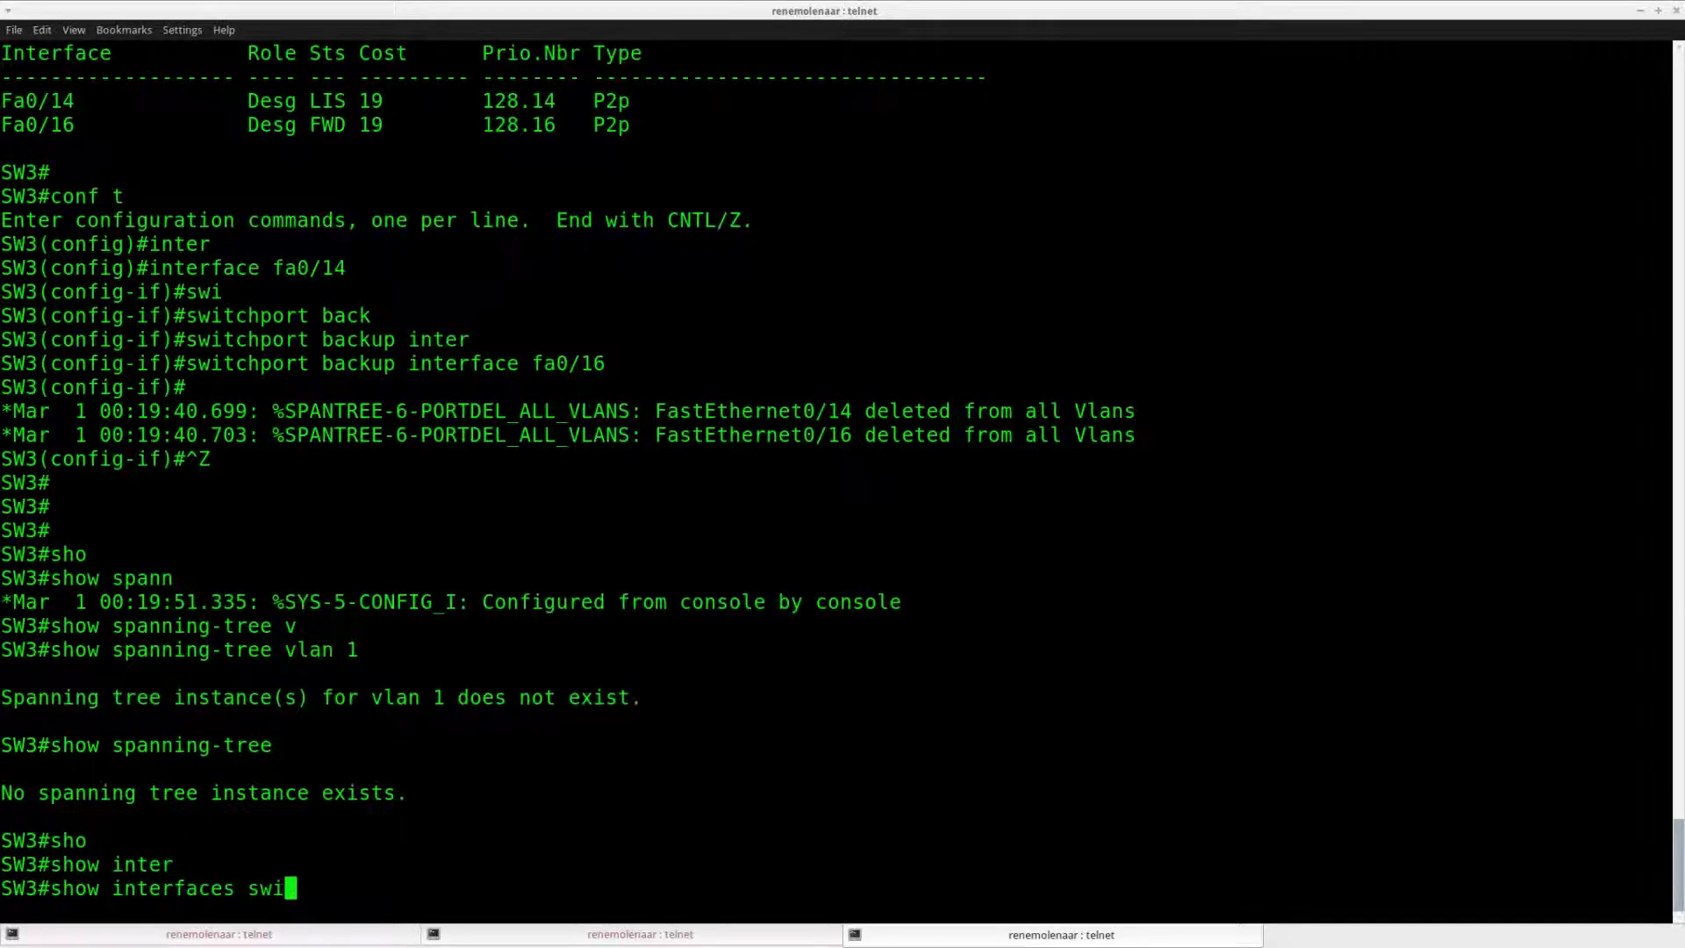
pyautogui.press('Tab')
pyautogui.write('bac')
pyautogui.press('Tab')
pyautogui.press('Return')
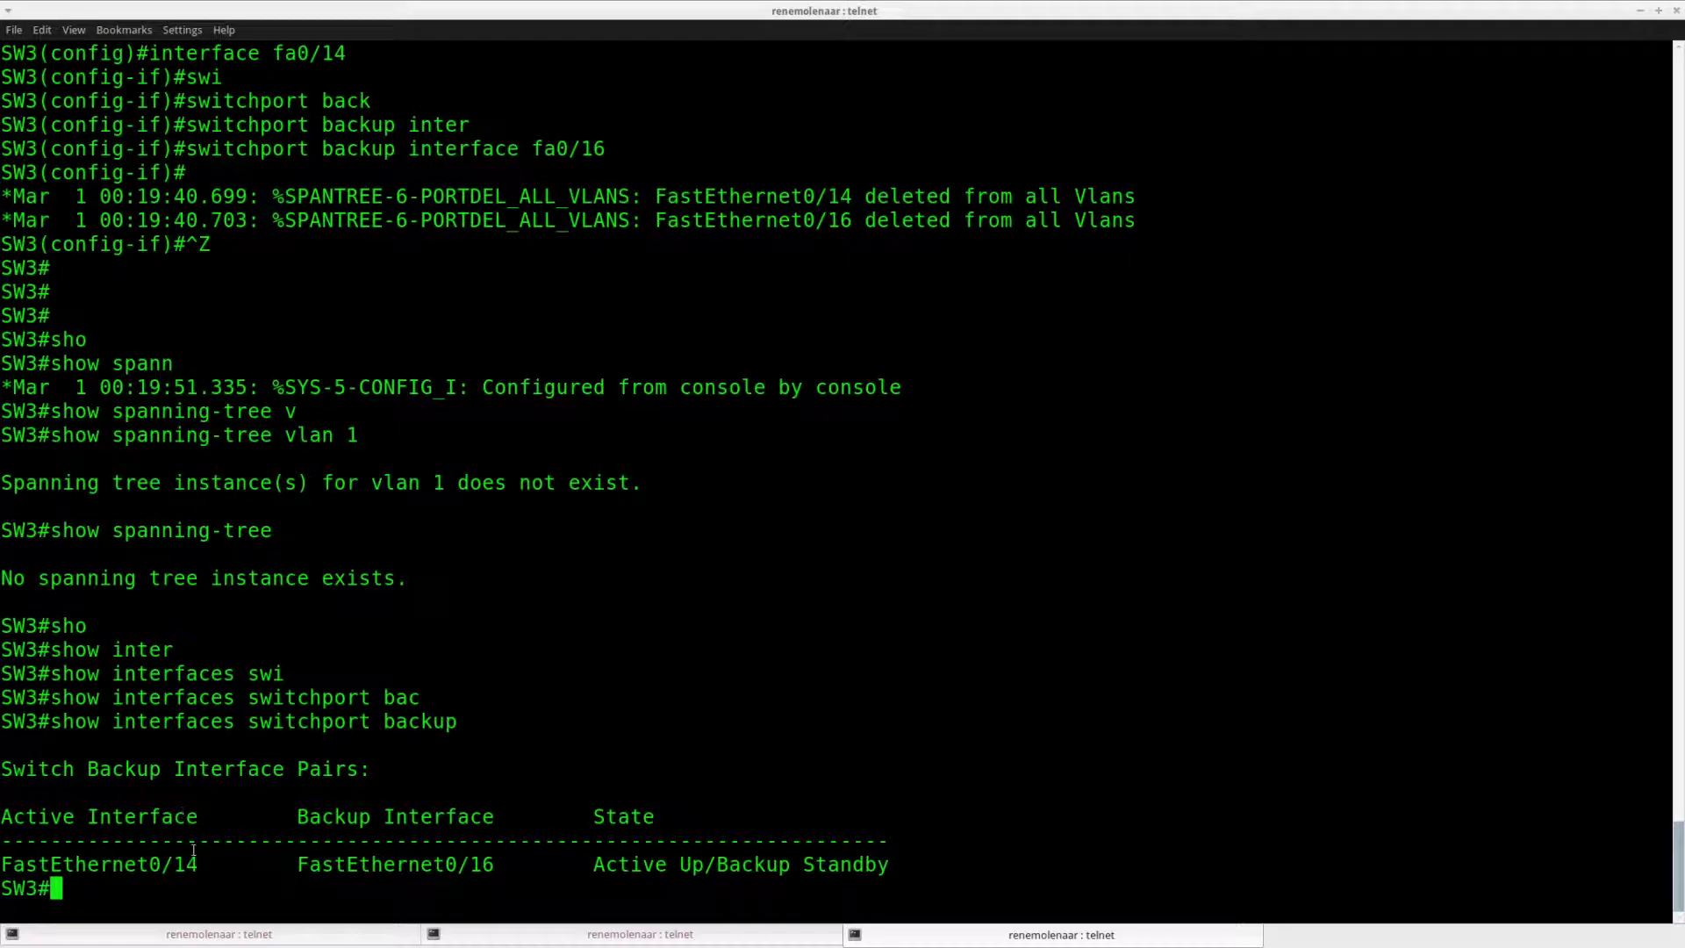
pyautogui.moveTo(200, 865); pyautogui.dragTo(0, 864)
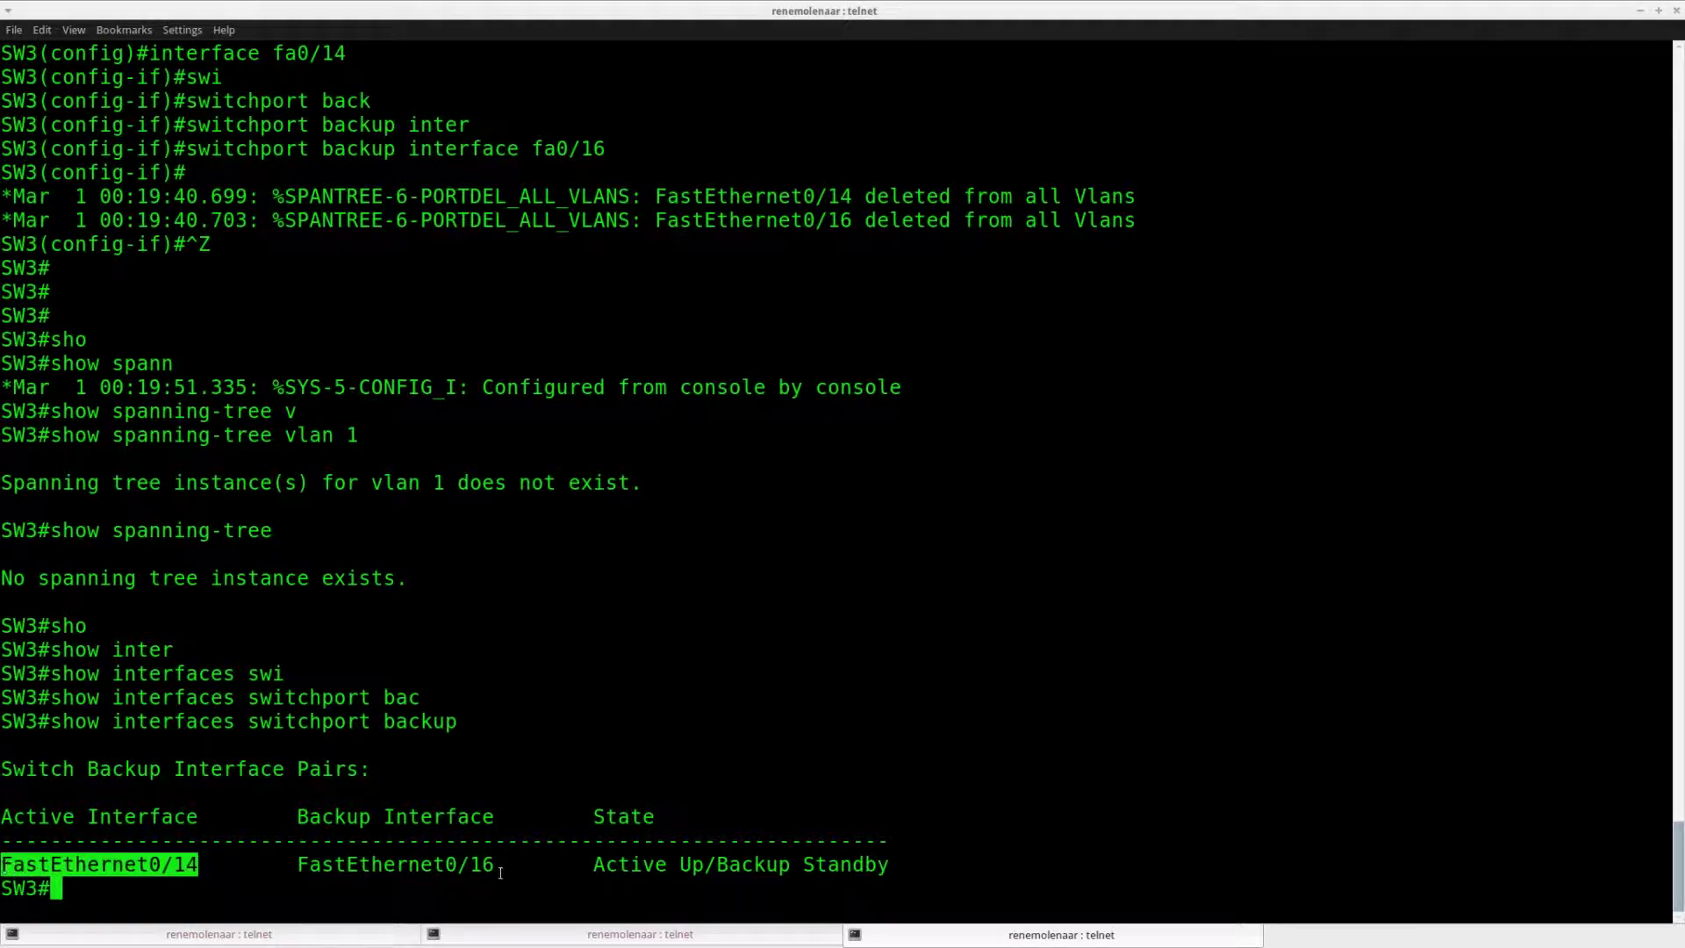
pyautogui.moveTo(496, 865); pyautogui.dragTo(297, 864)
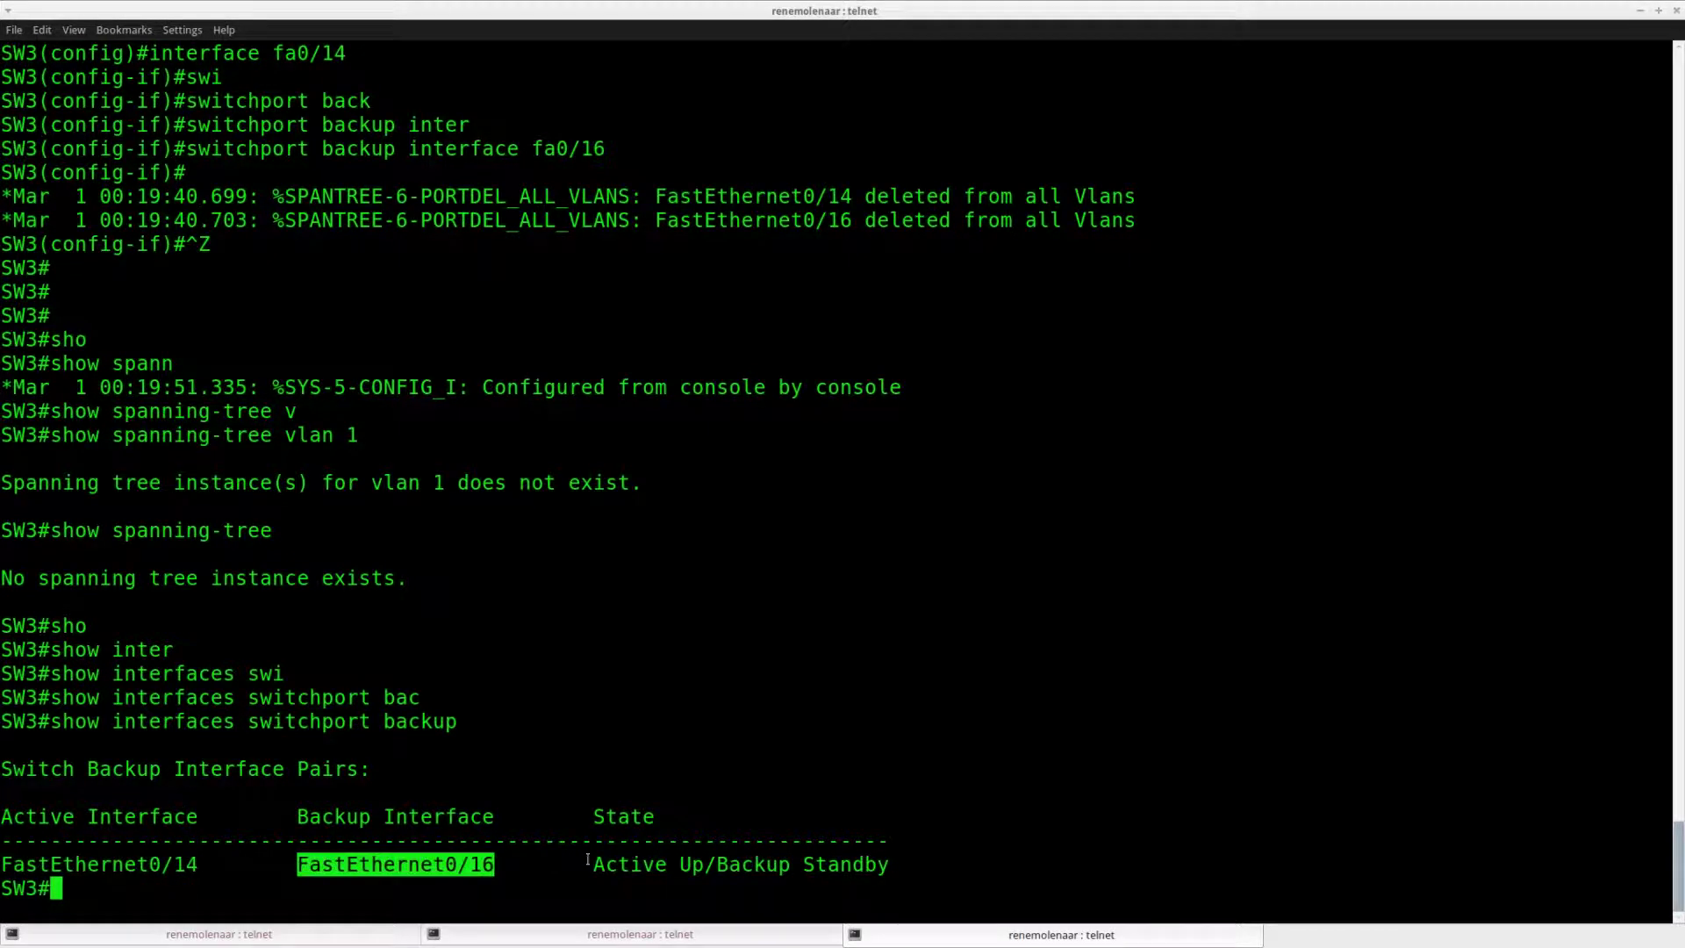
pyautogui.moveTo(596, 866); pyautogui.dragTo(889, 864)
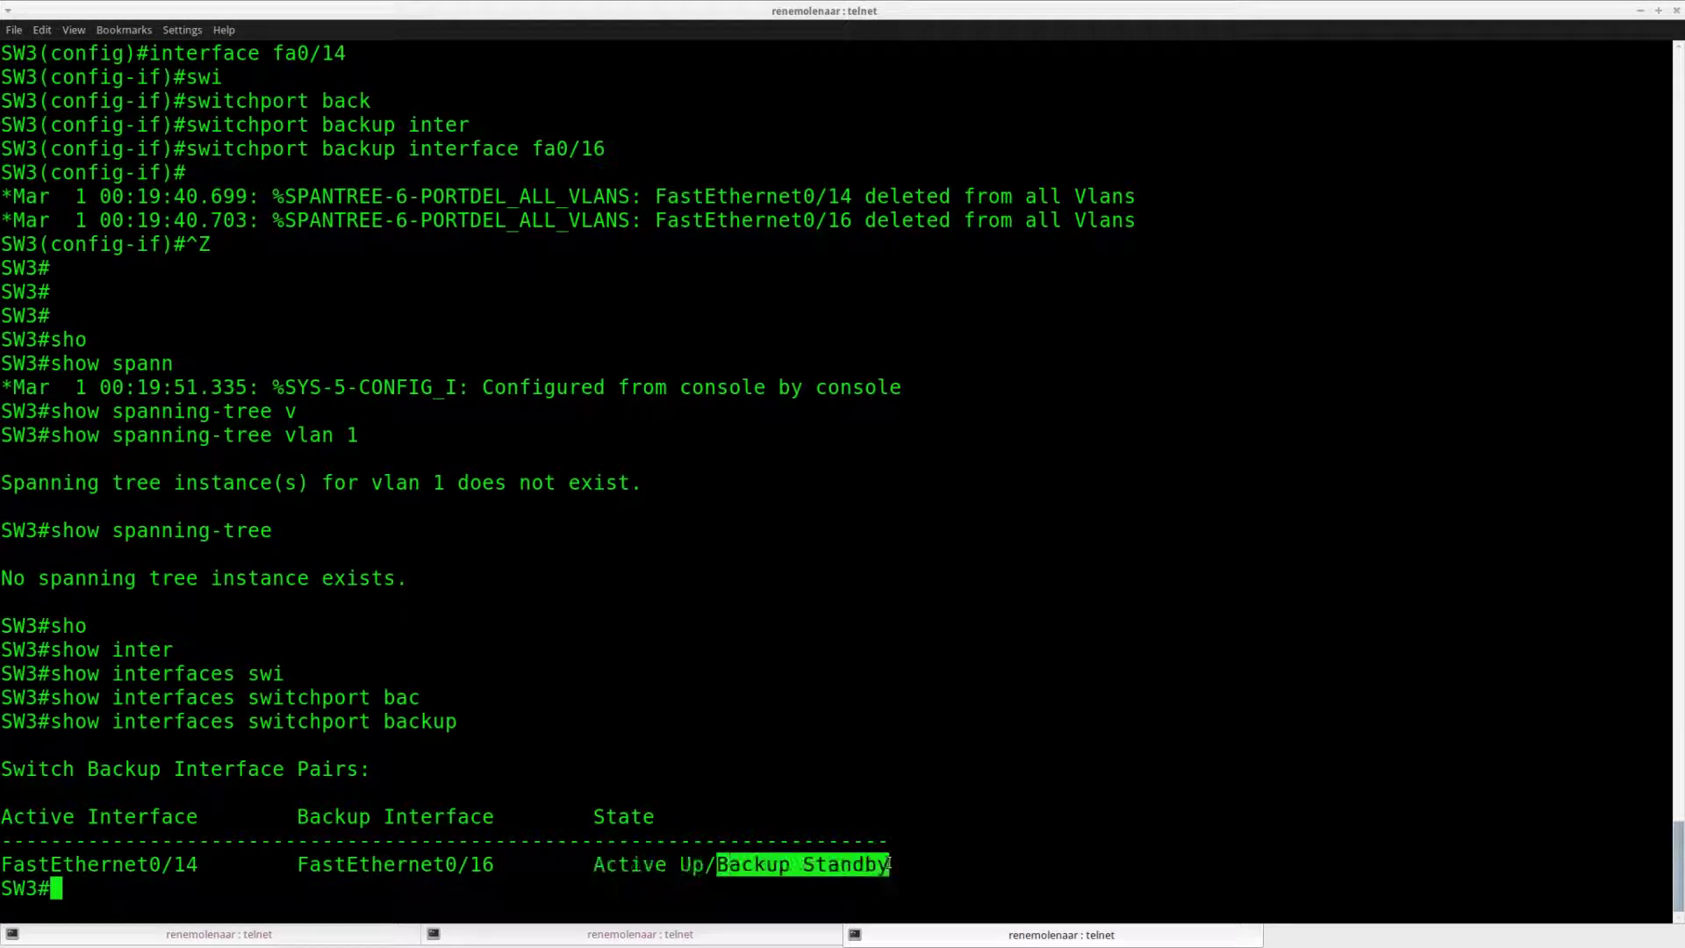
# Shut down interface fa0/14 with shutdown, then return to privileged mode.
pyautogui.click(934, 872)
pyautogui.press('Return')
pyautogui.press('Return')
pyautogui.write('conf t')
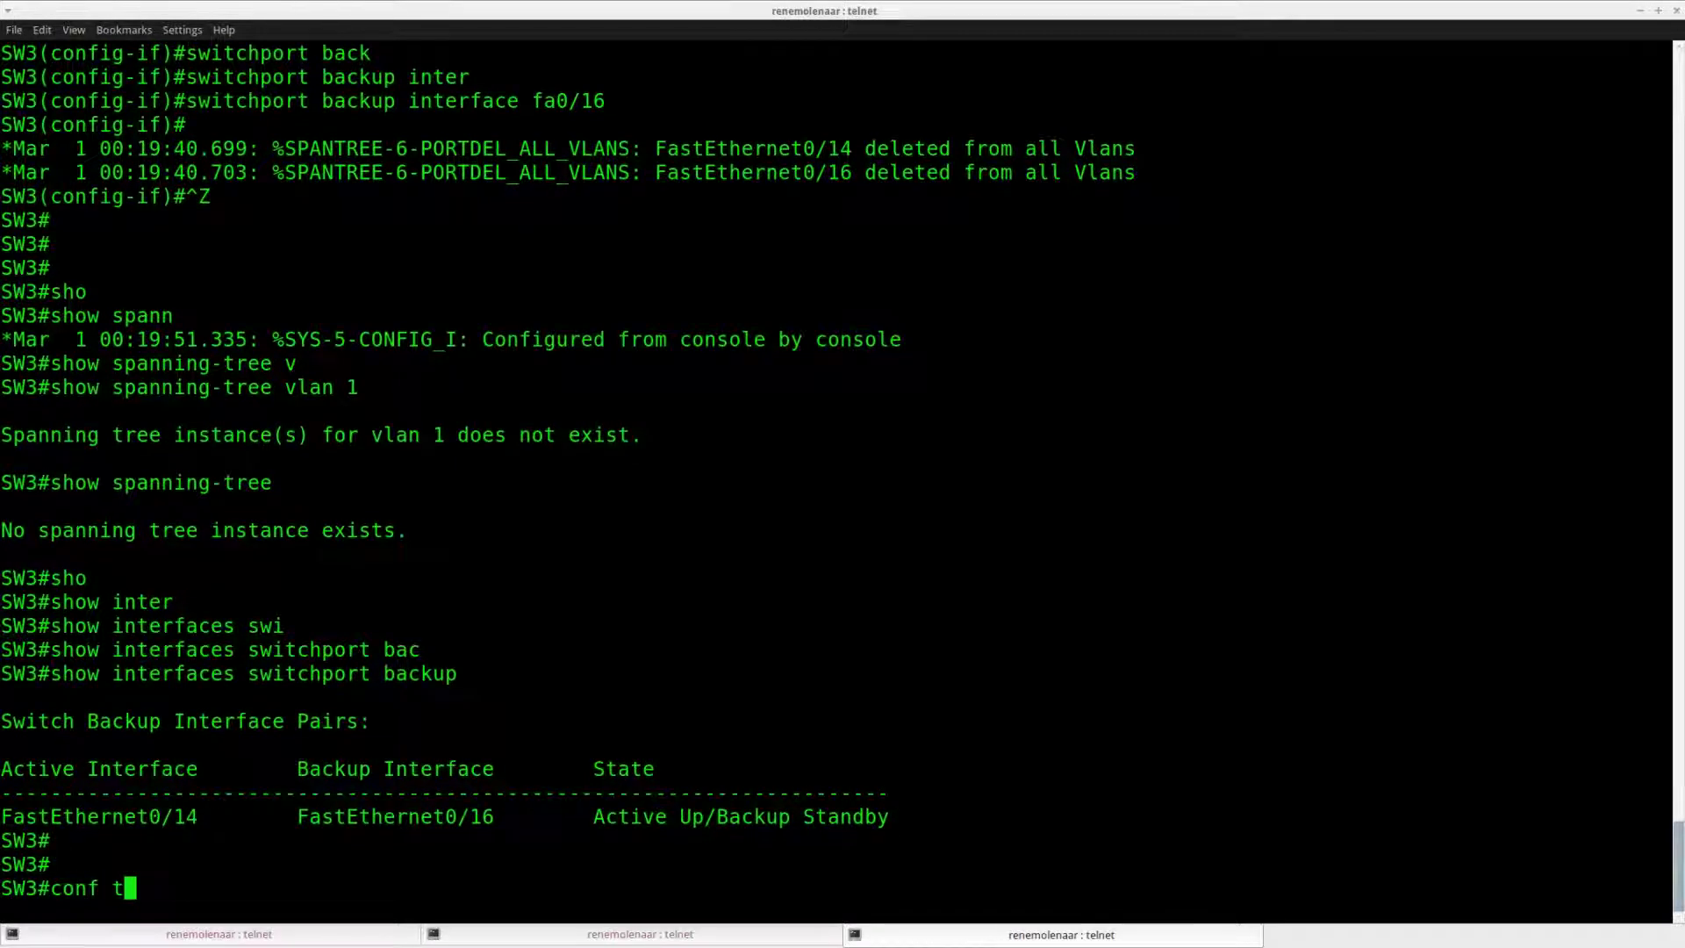
pyautogui.press('Return')
pyautogui.write('interface f')
pyautogui.write('a0/14')
pyautogui.press('Return')
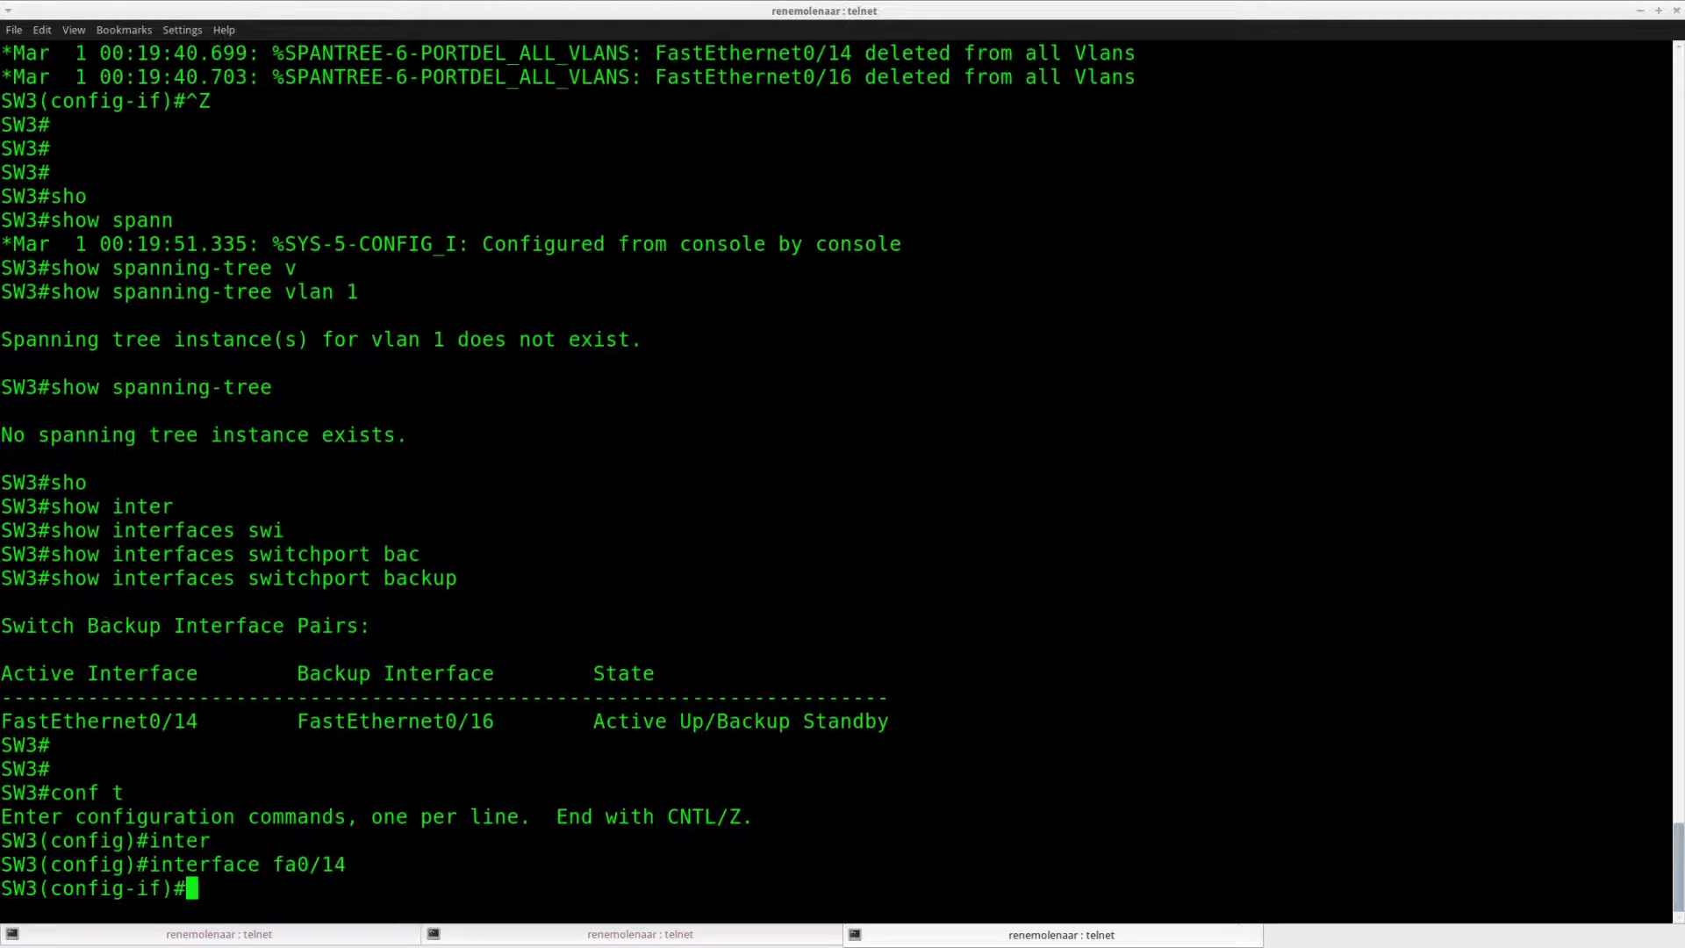
pyautogui.write('shutdown')
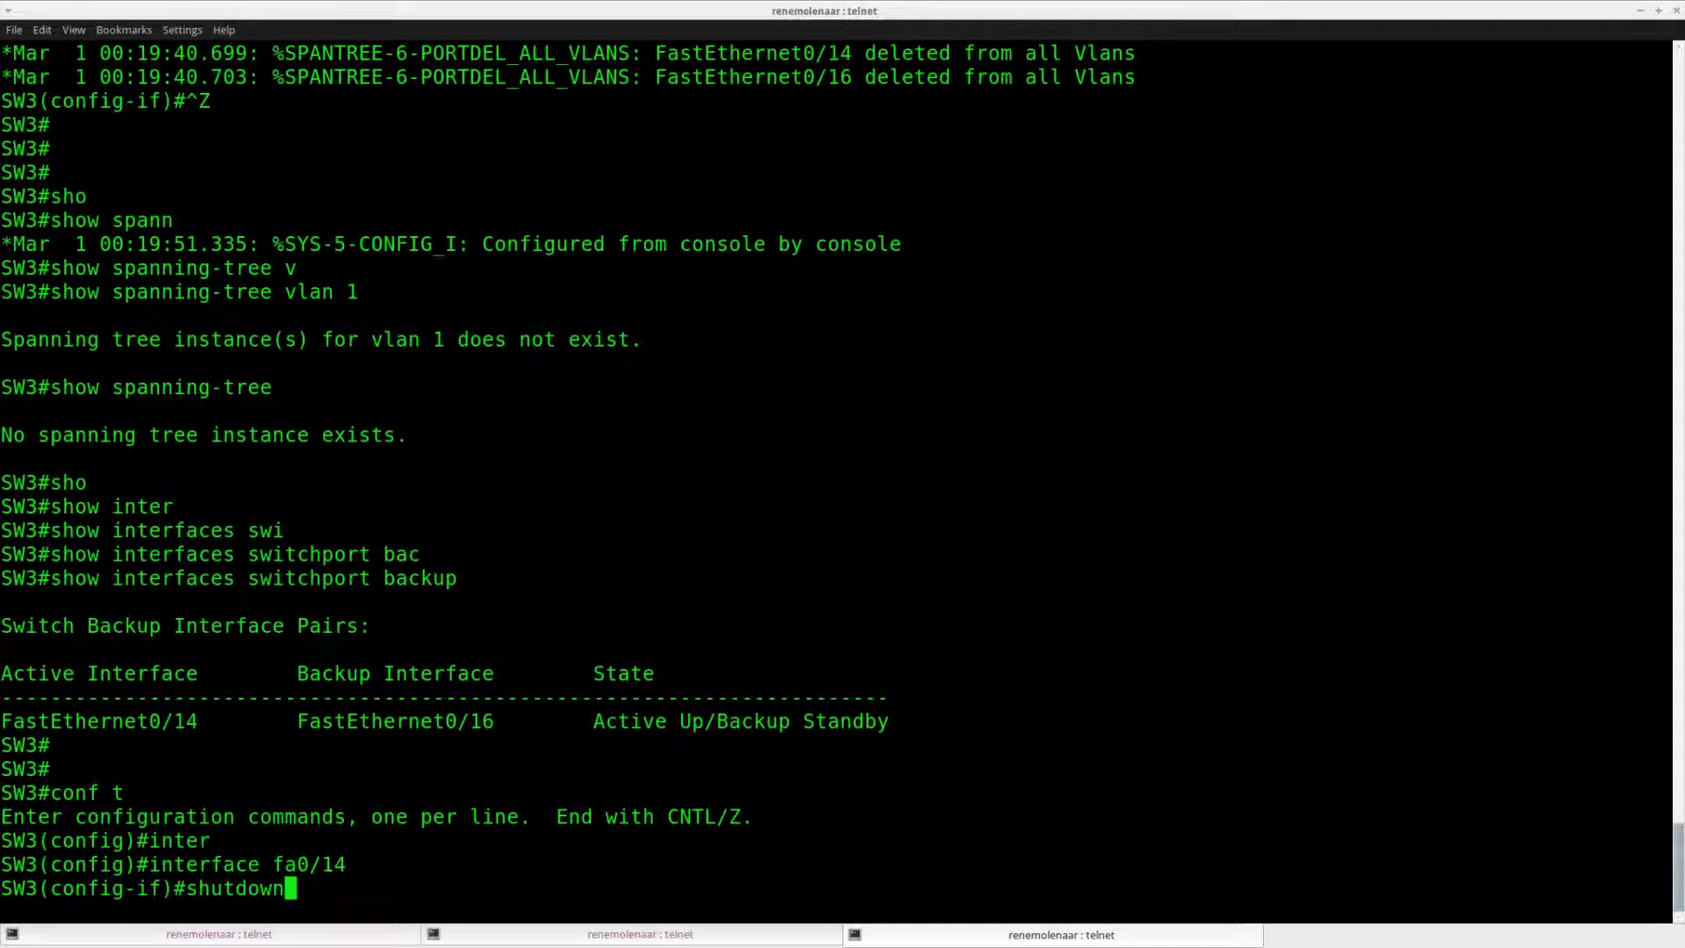
pyautogui.press('Return')
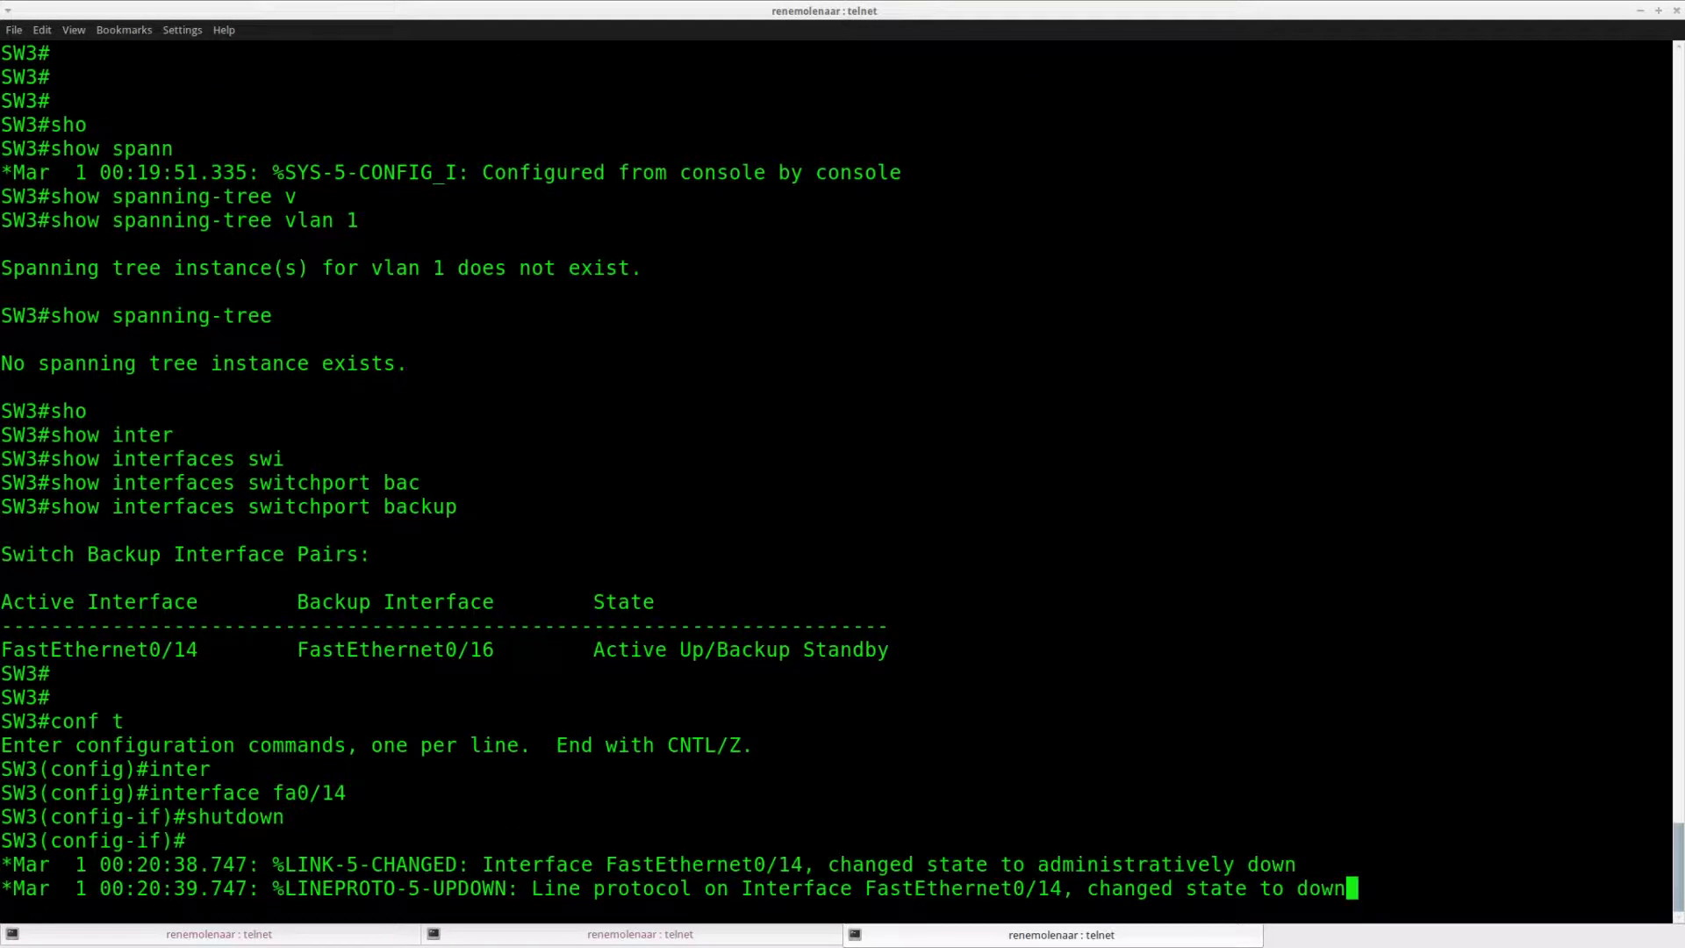
pyautogui.press('Return')
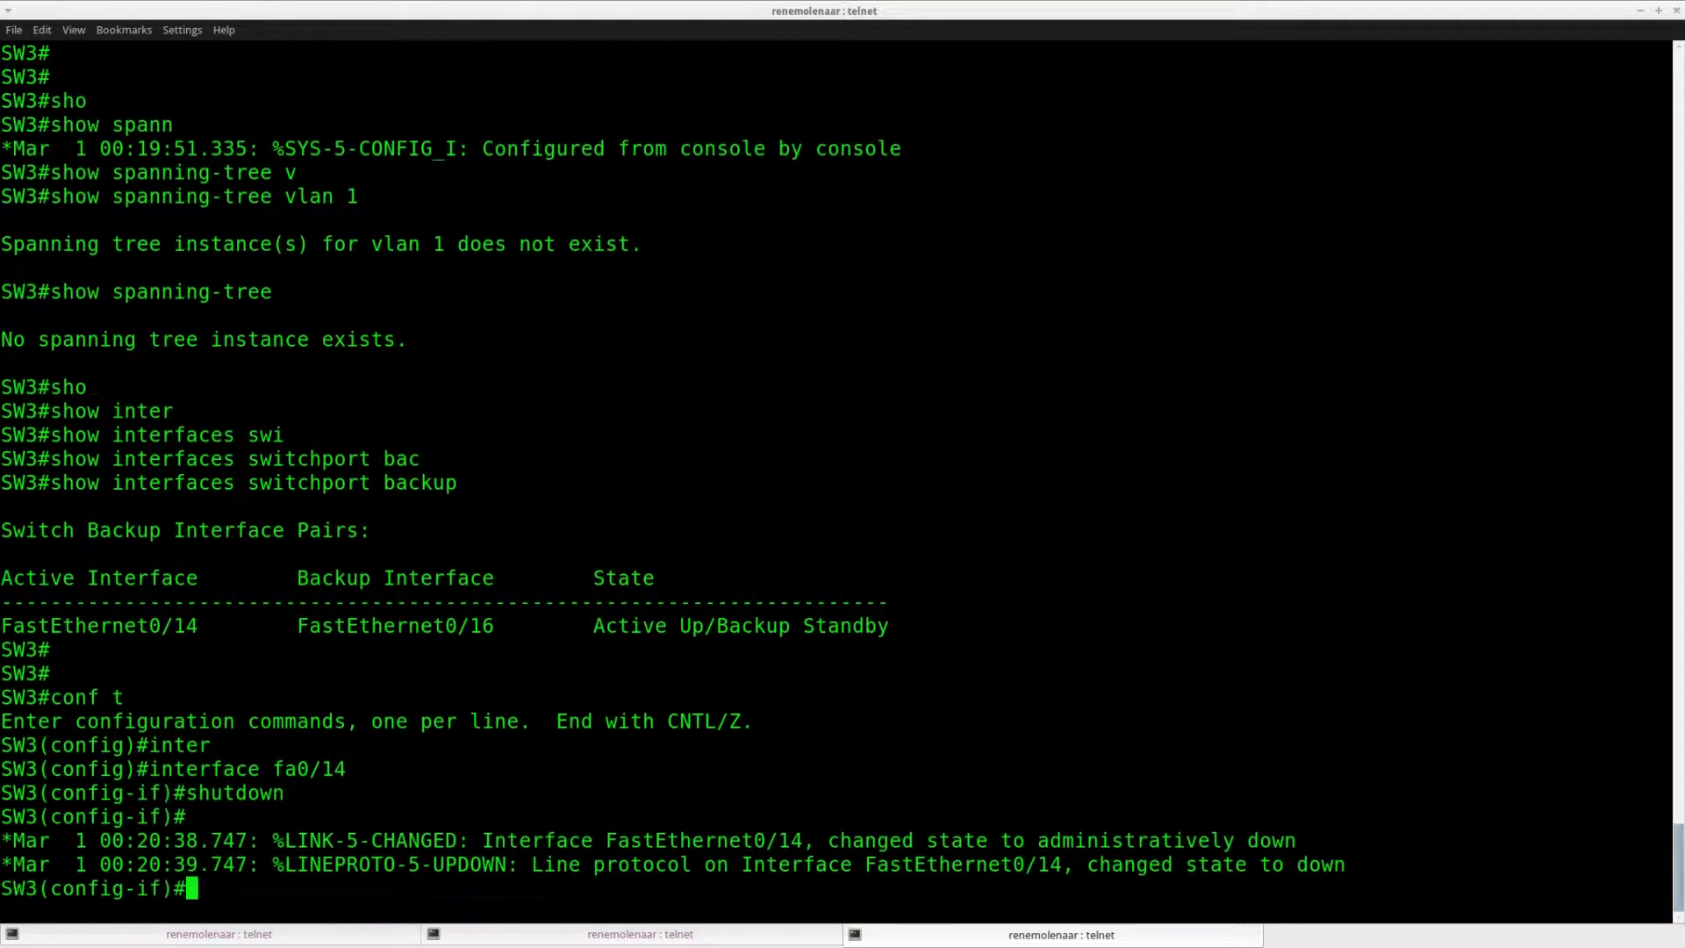
pyautogui.hotkey('ctrl', 'z')
pyautogui.press('Return')
pyautogui.press('Return')
pyautogui.press('Return')
pyautogui.press('Return')
pyautogui.press('Return')
pyautogui.press('Up')
pyautogui.press('Up')
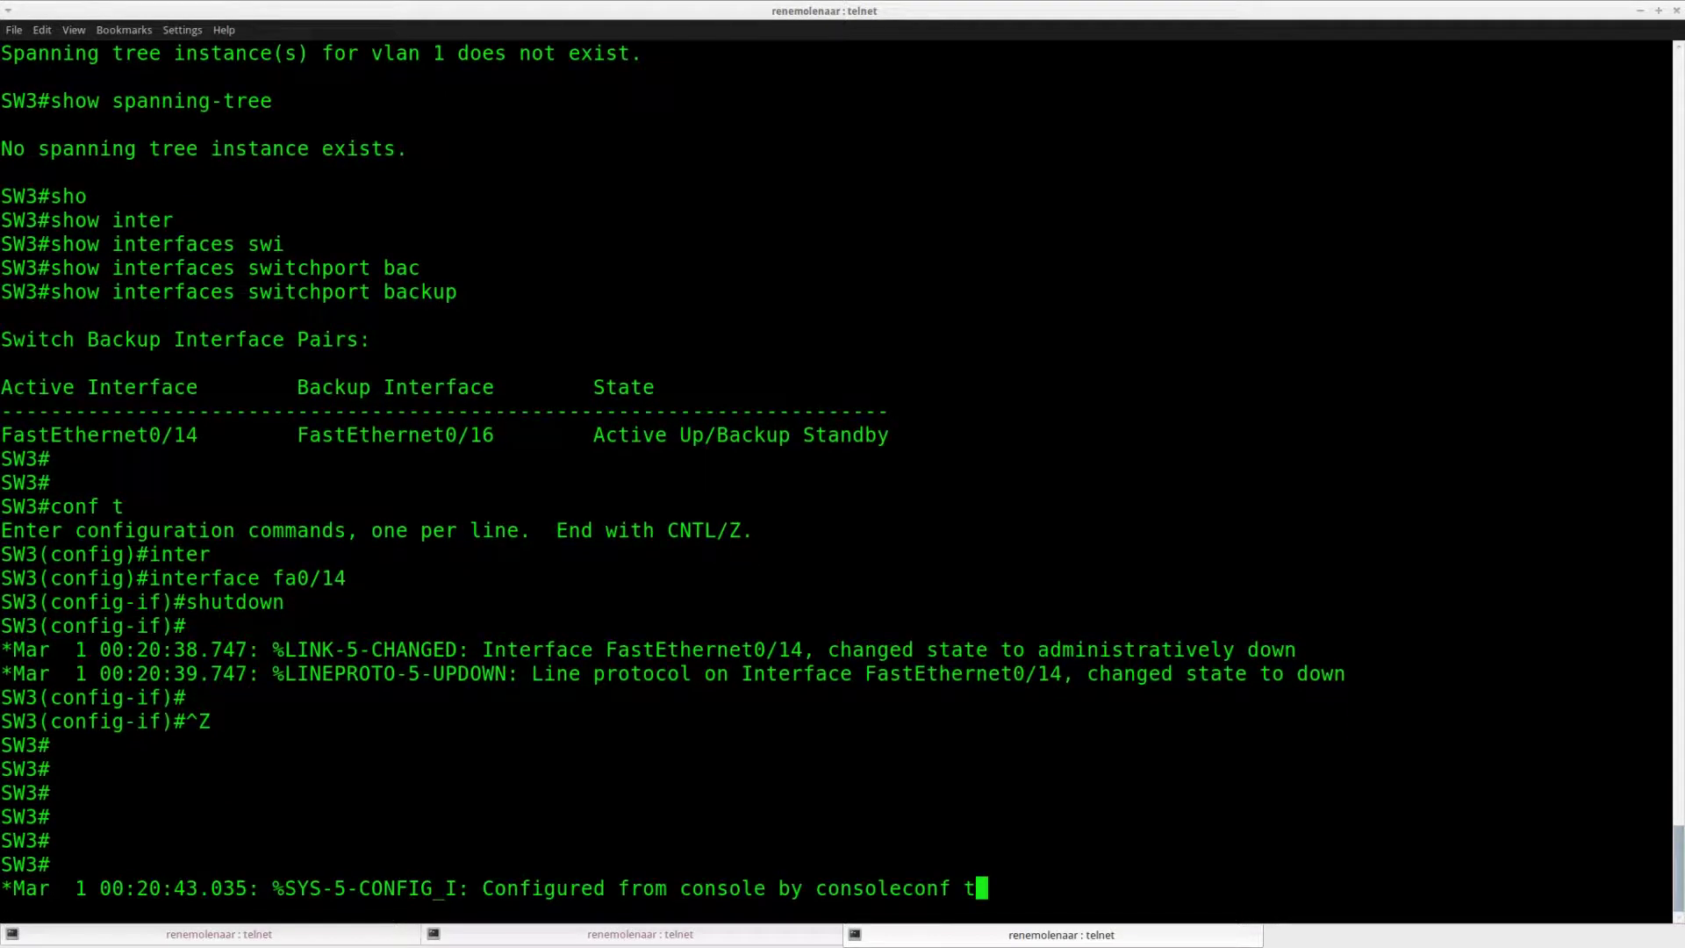
# Rerun the backup pair check, highlight Active Down/Backup Up, and return to the Firefox lab page.
pyautogui.press('Return')
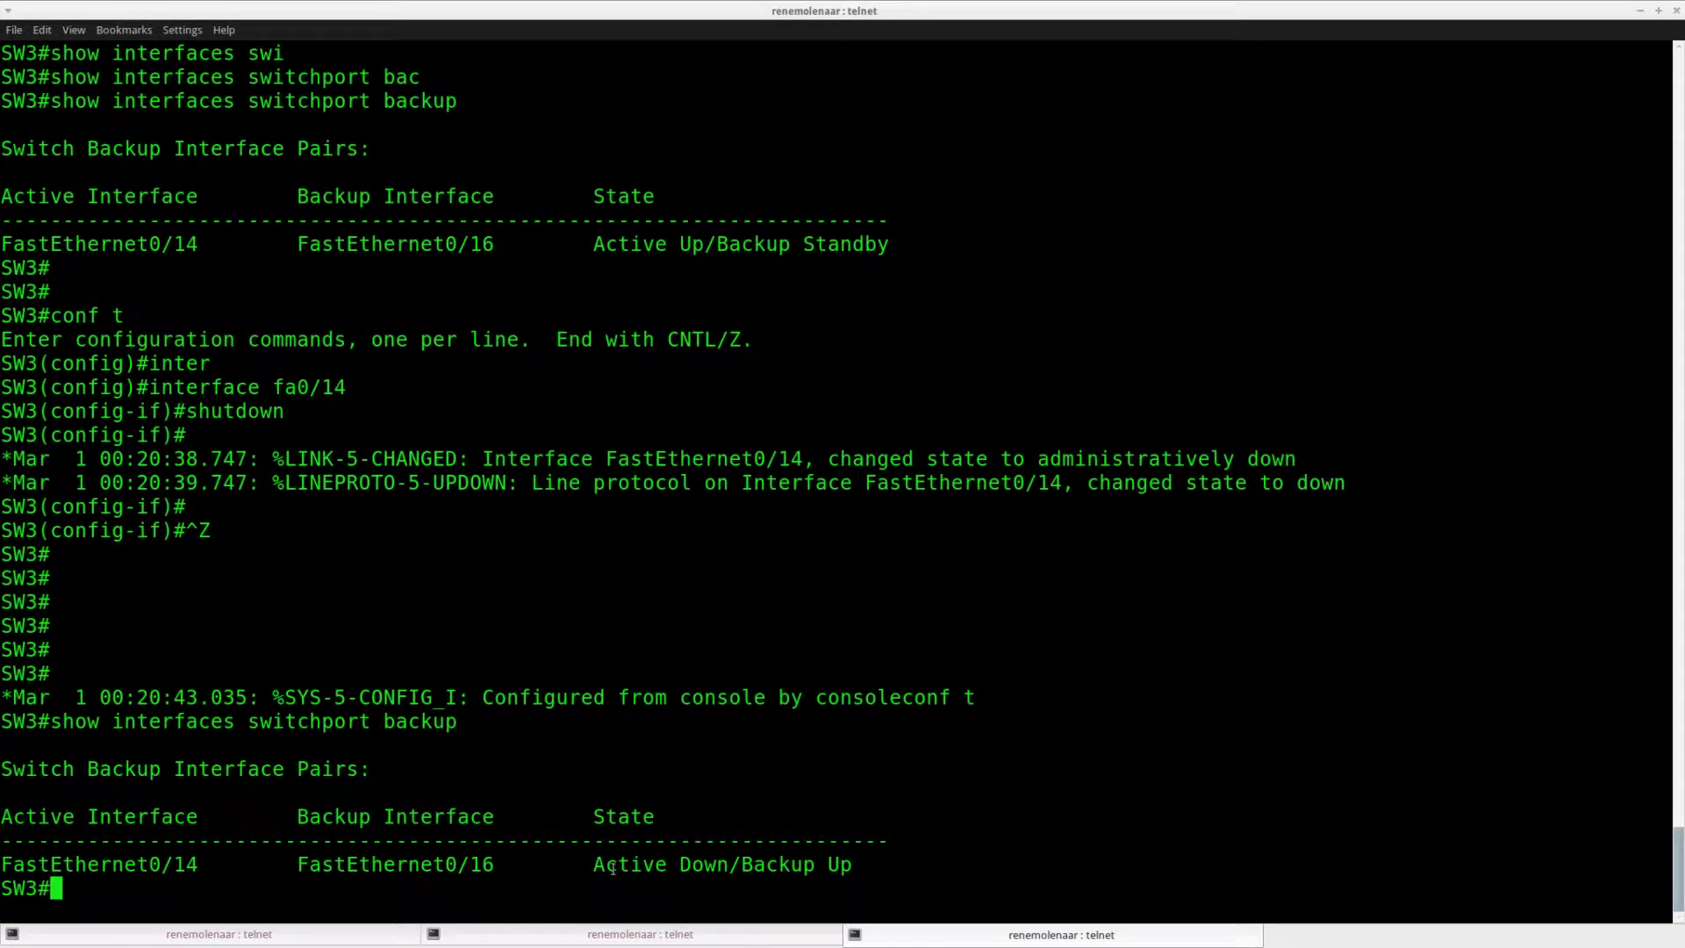
pyautogui.moveTo(593, 866); pyautogui.dragTo(856, 867)
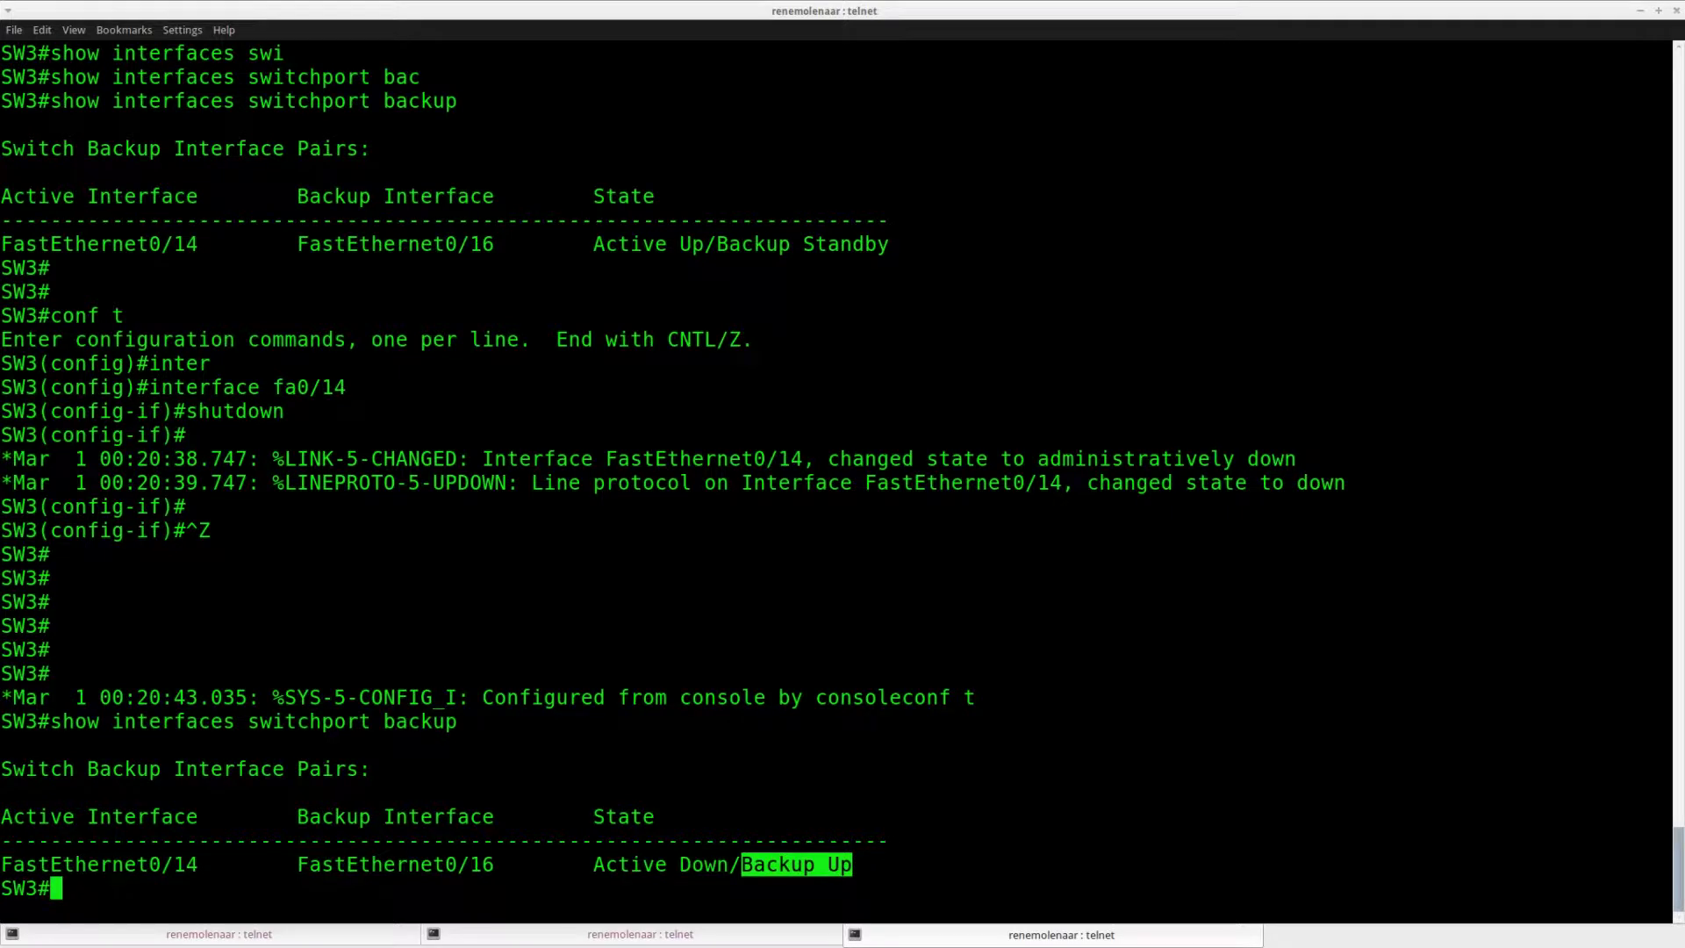
pyautogui.click(743, 856)
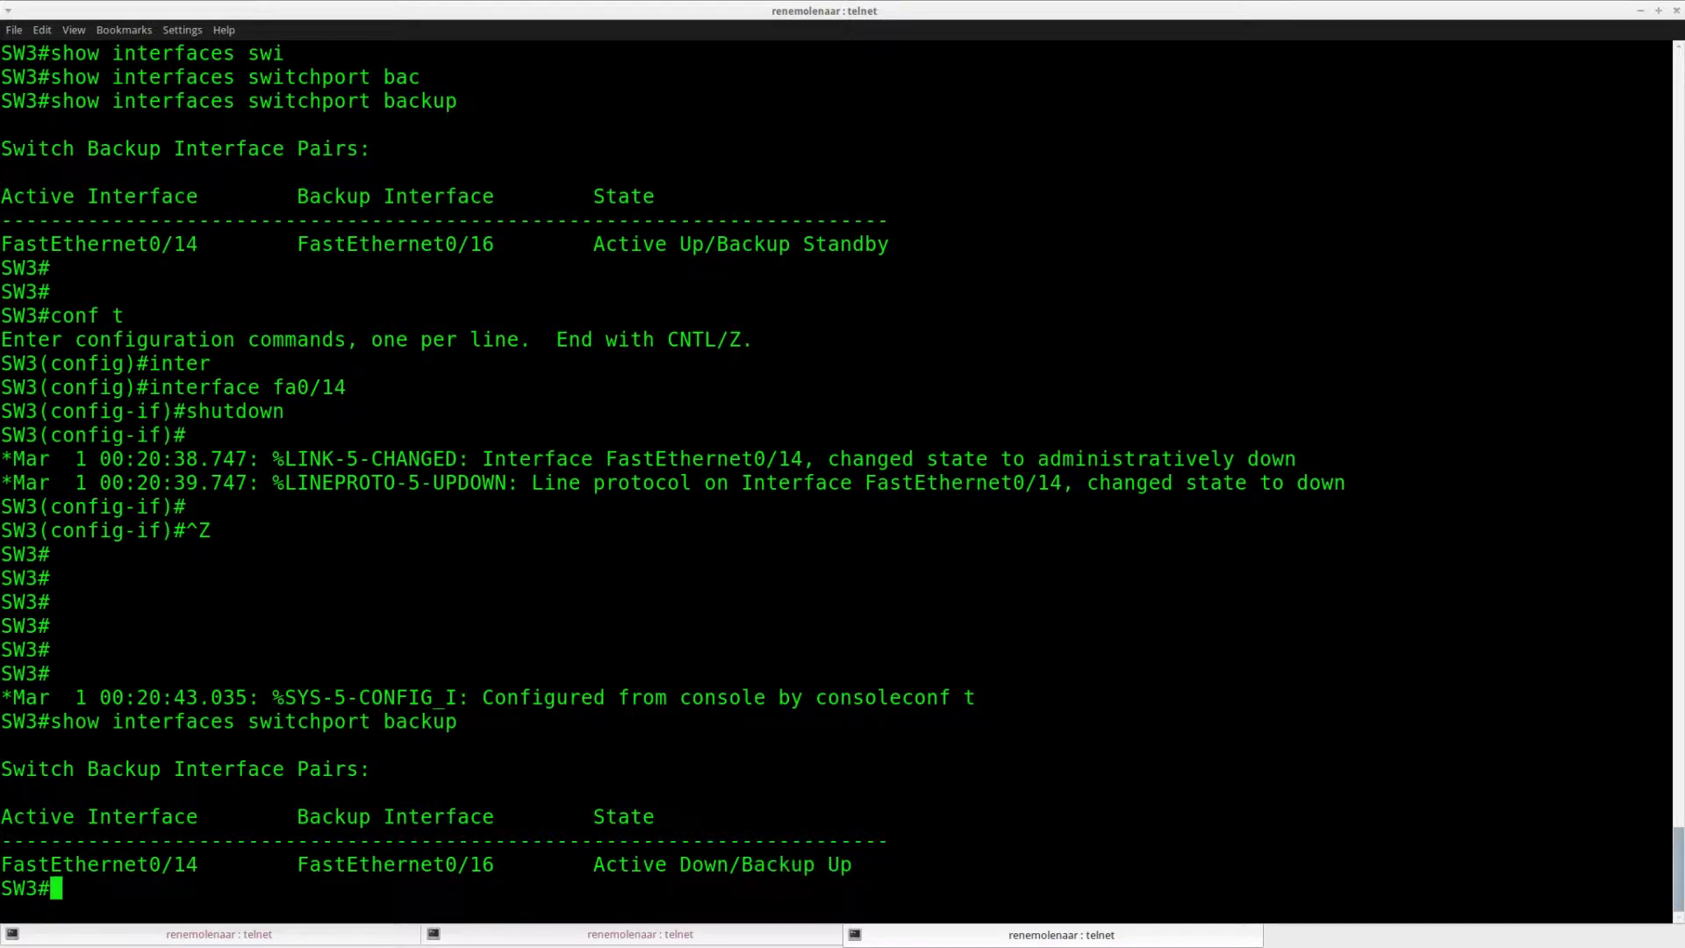
pyautogui.hotkey('alt', 'Tab')
pyautogui.scroll(5, 635, 346)
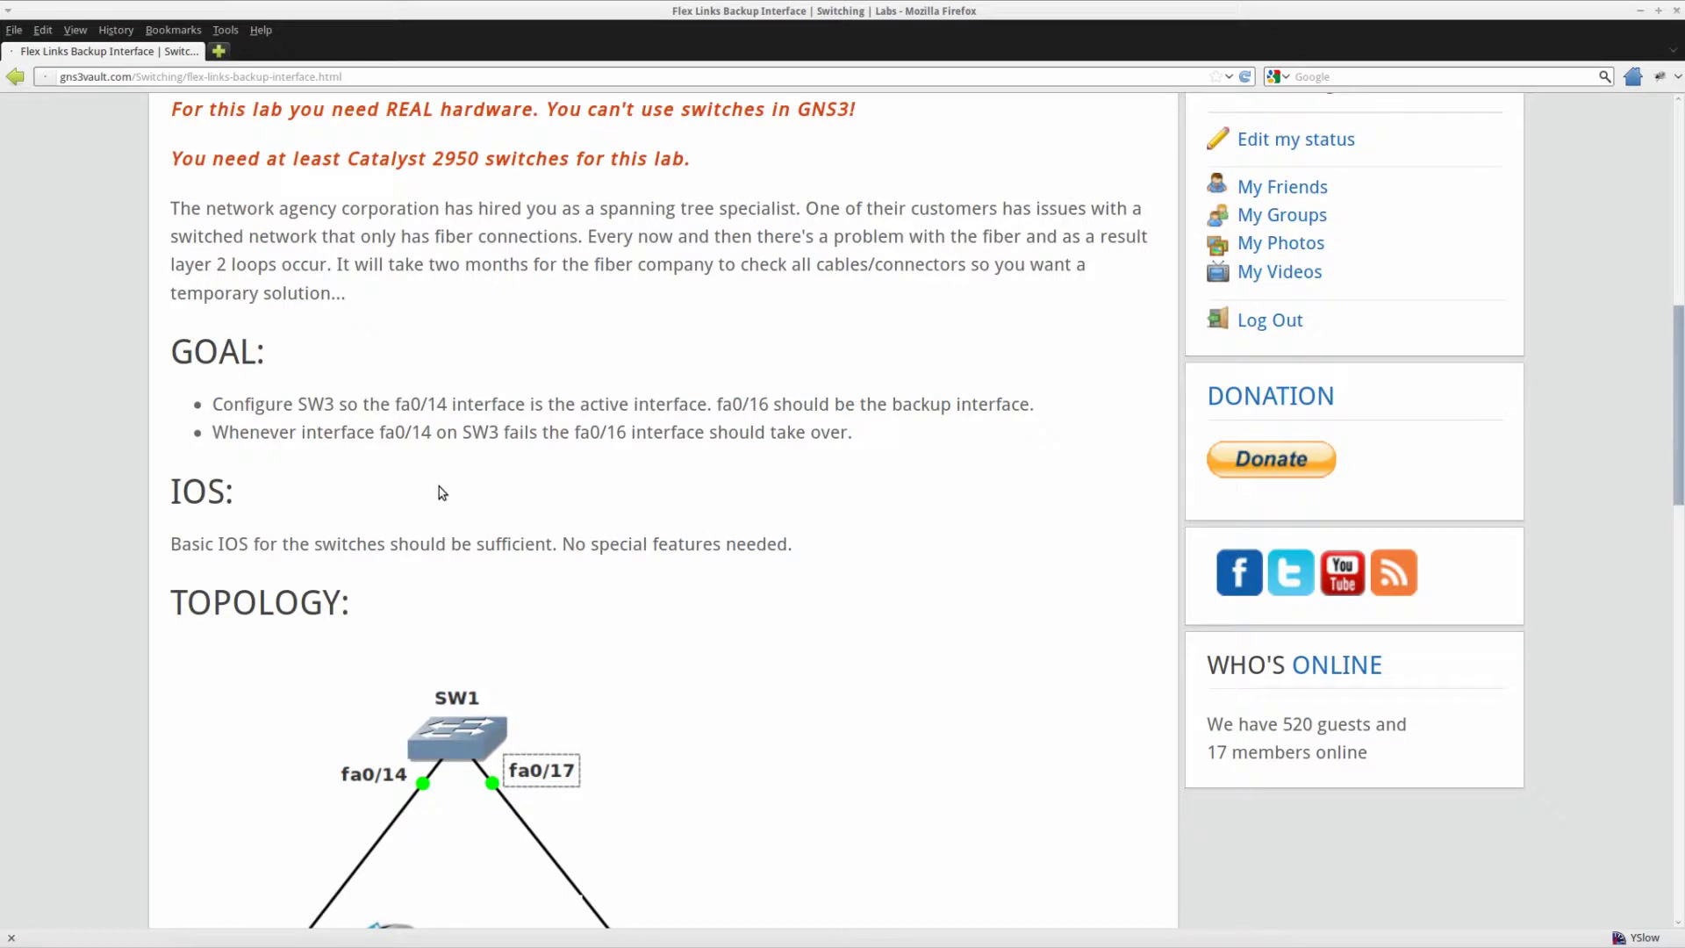
pyautogui.moveTo(860, 437); pyautogui.dragTo(188, 436)
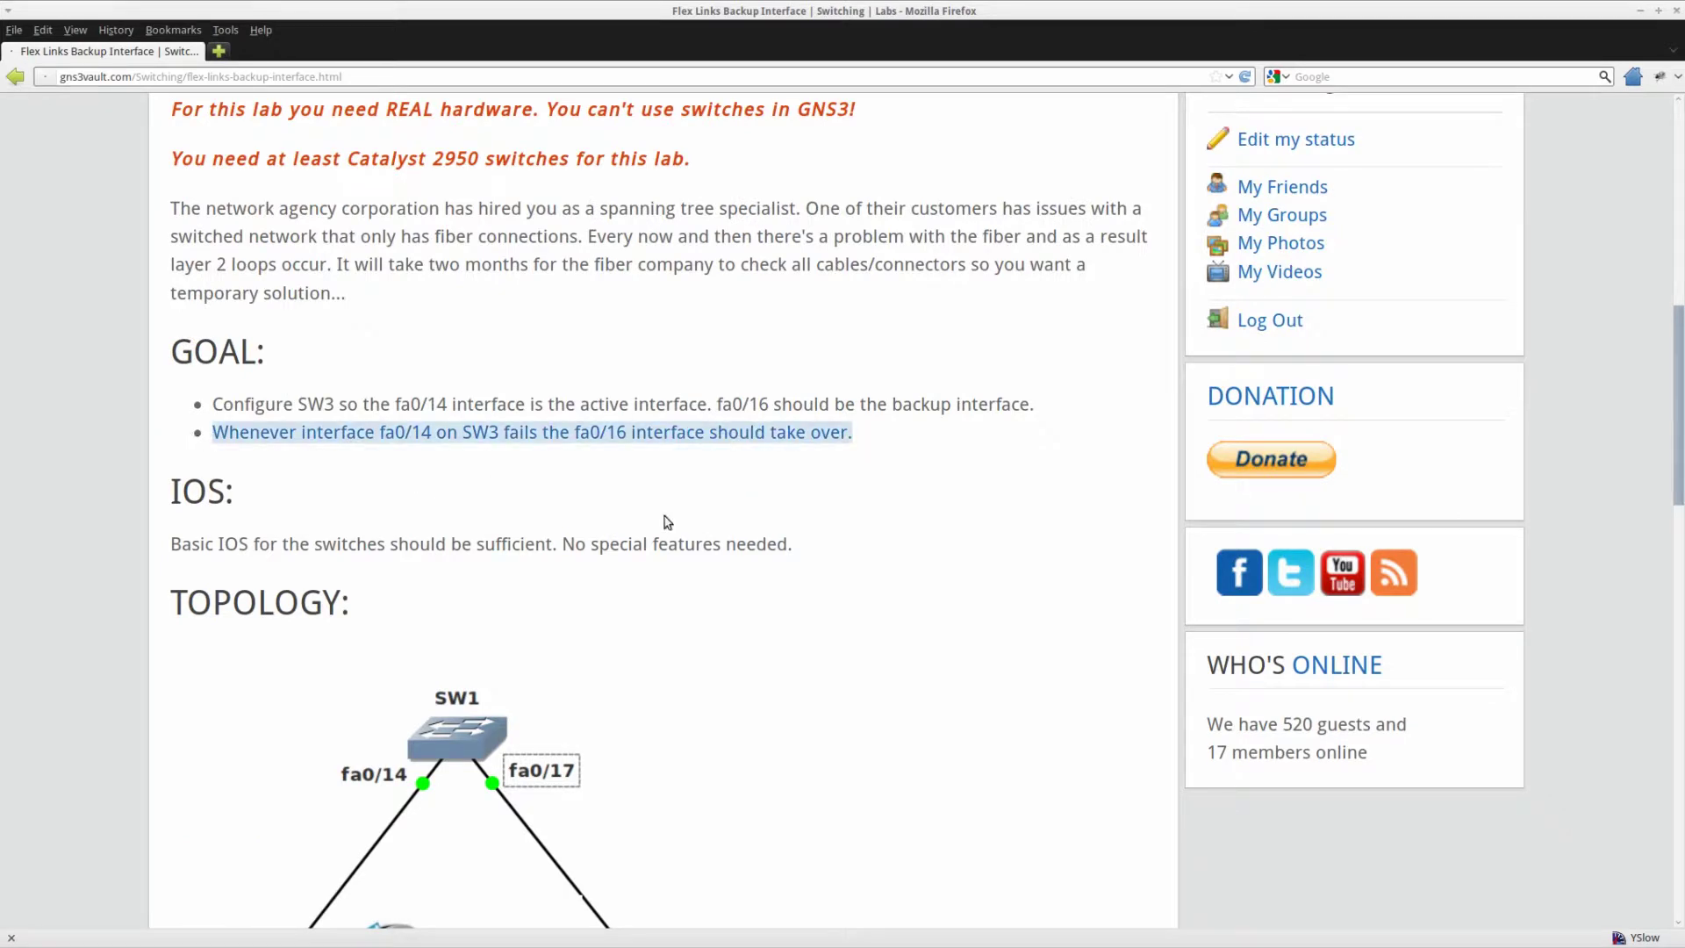